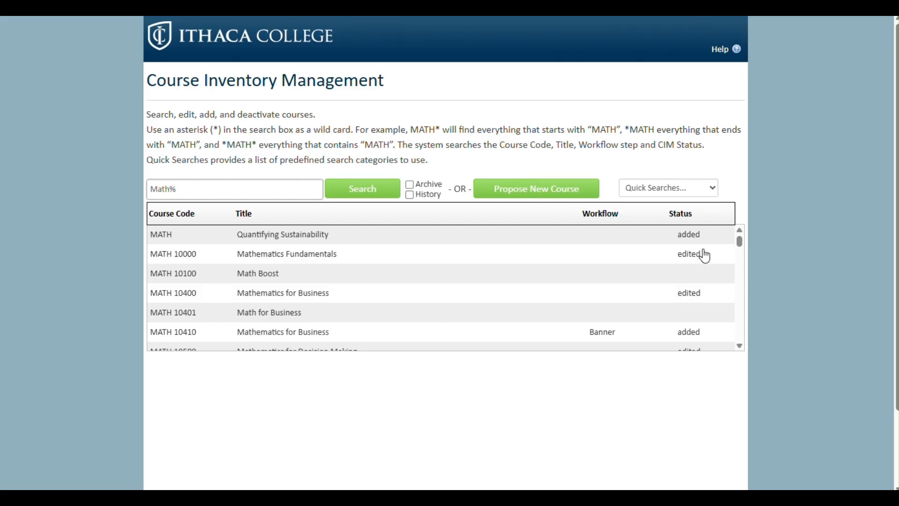
Scroll the Math% search results down until MATH 10500 Mathematics for Decision Making is visible.
scroll(722, 316, "down", 3)
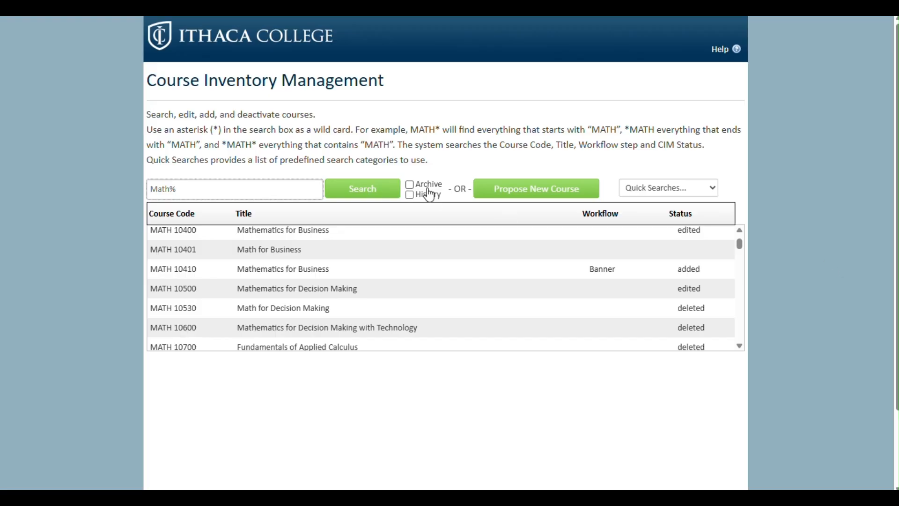
Rerun the MATH course search with Archive ticked and scroll through the returned courses.
left_click(410, 185)
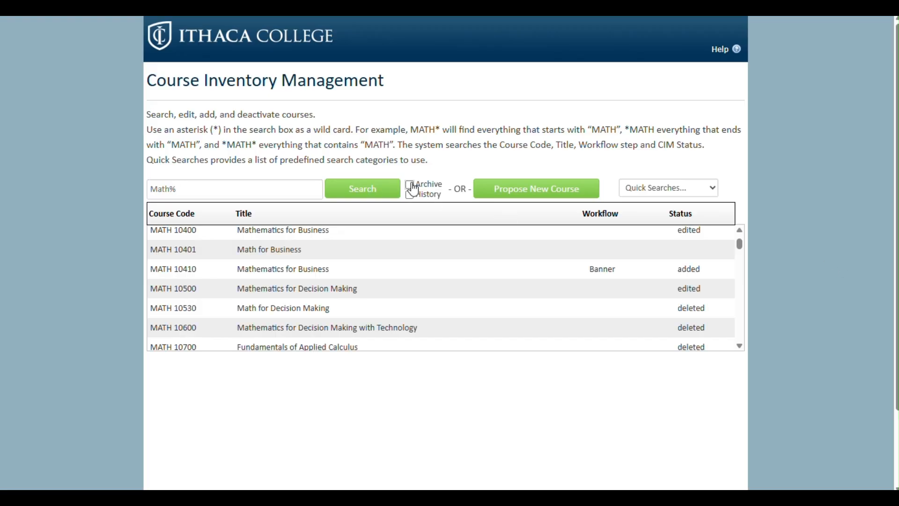
left_click(372, 195)
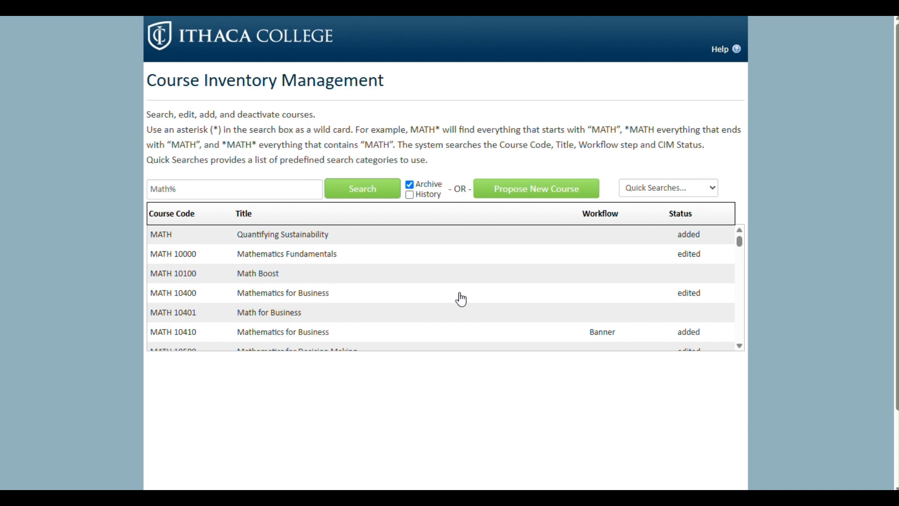
scroll(461, 299, "down", 3)
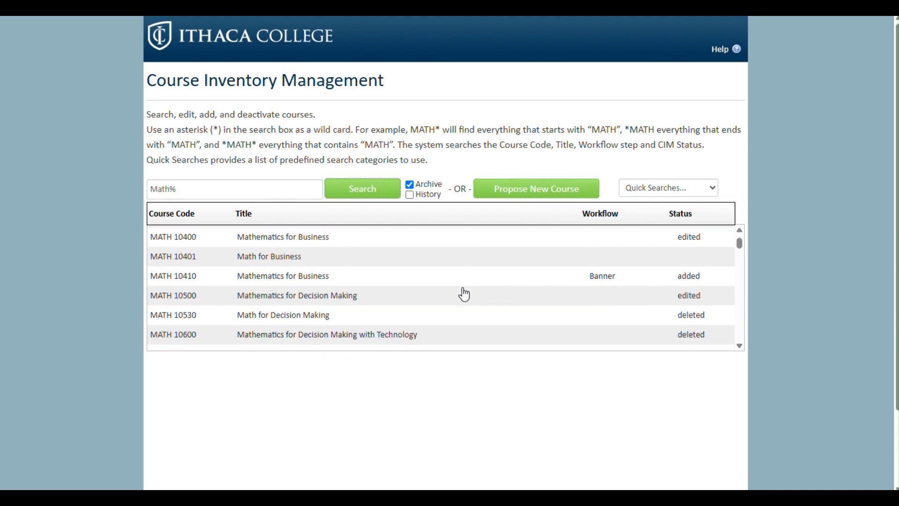
scroll(464, 294, "down", 1)
scroll(464, 294, "up", 4)
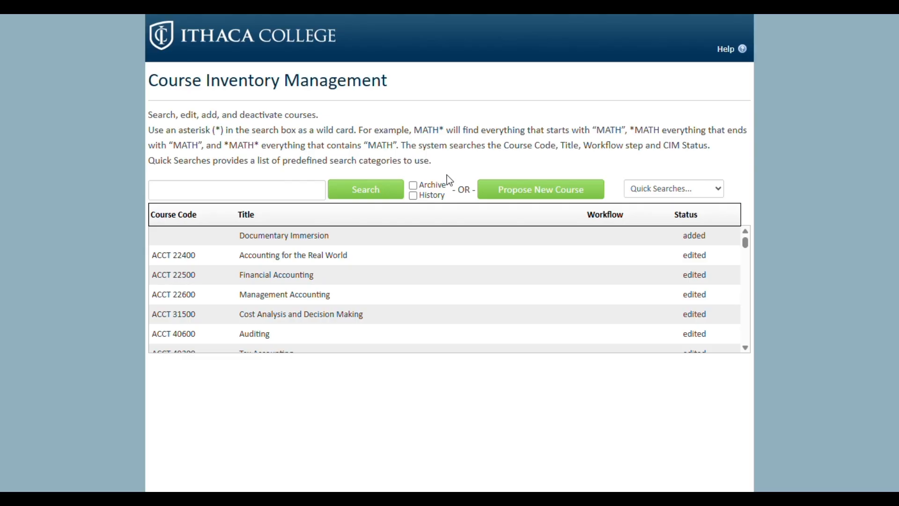
Tick History and search for MATH 10500.
left_click(414, 197)
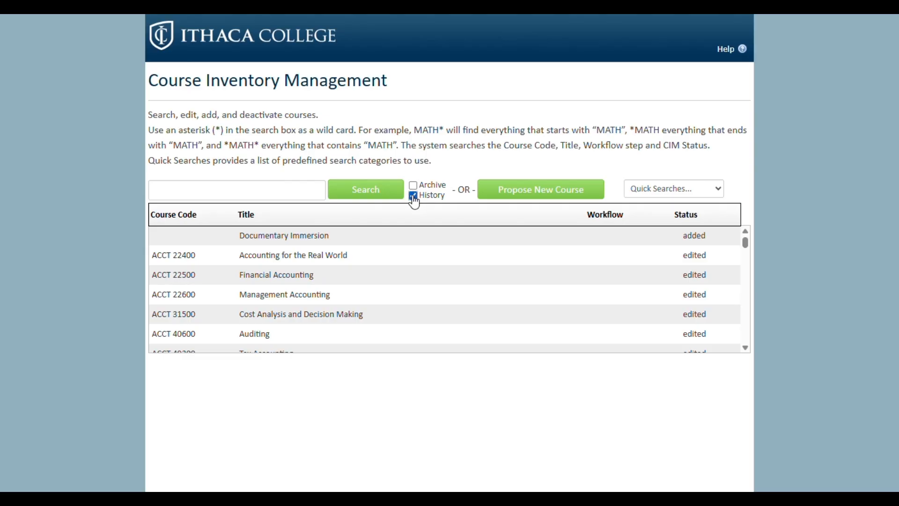
left_click(252, 183)
type("MATH 1050")
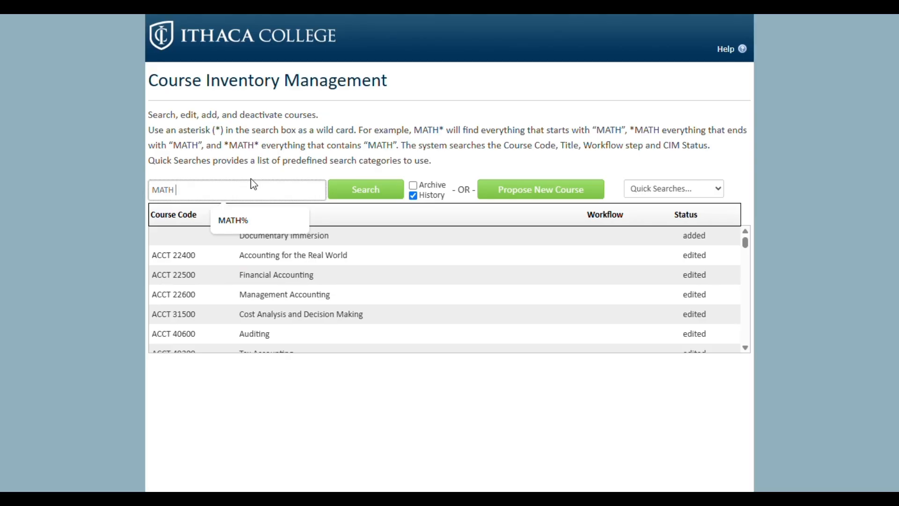
key("Return")
type("10500")
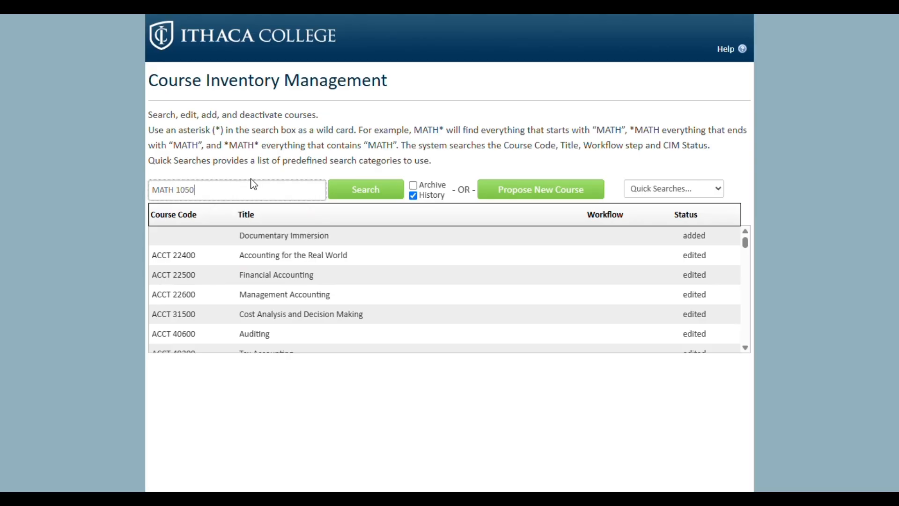
key("Return")
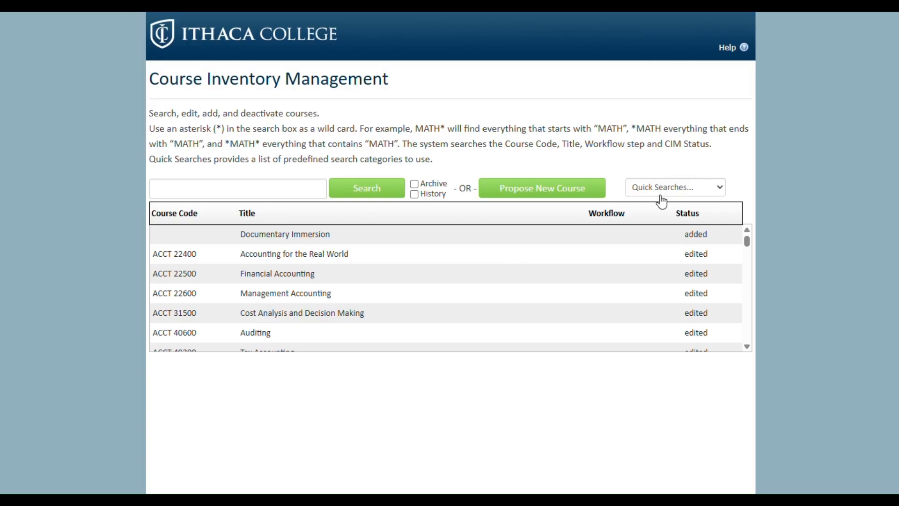
Run the Edited, Added, Inactive and Experimental Courses quick searches in turn.
left_click(715, 187)
left_click(696, 221)
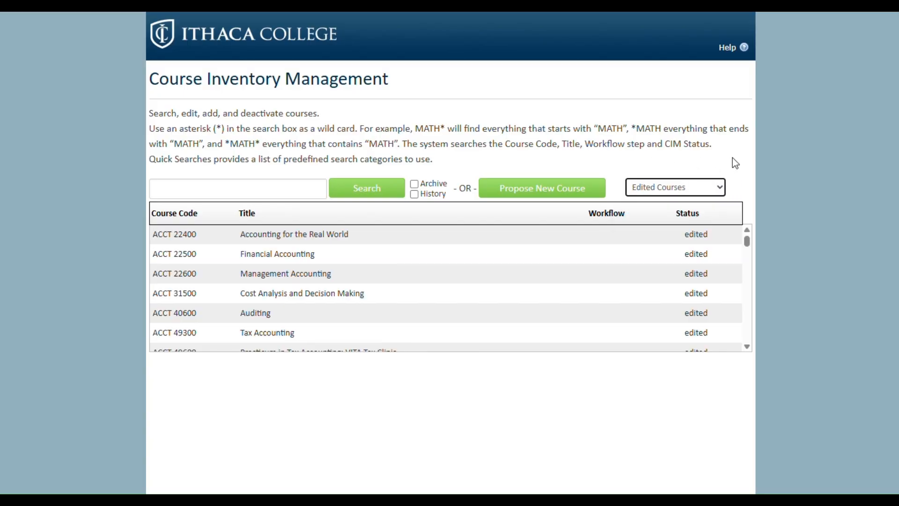
left_click(715, 190)
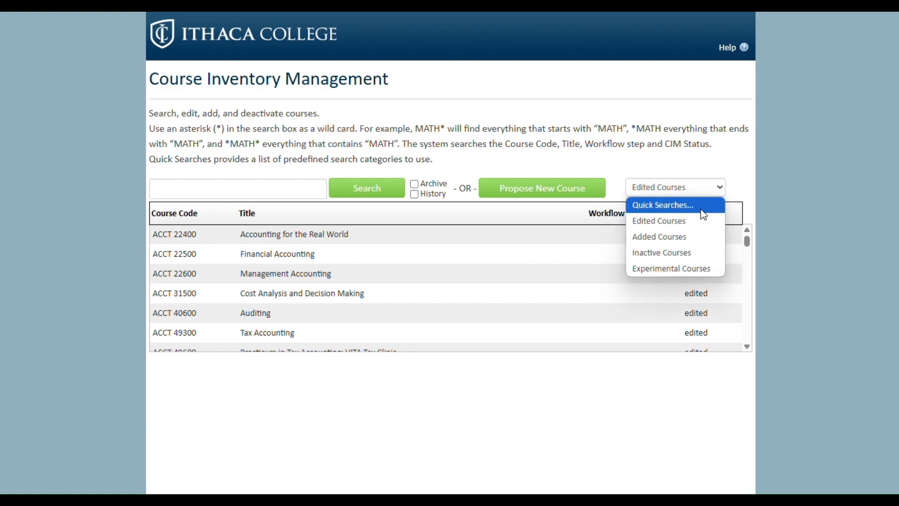
left_click(693, 236)
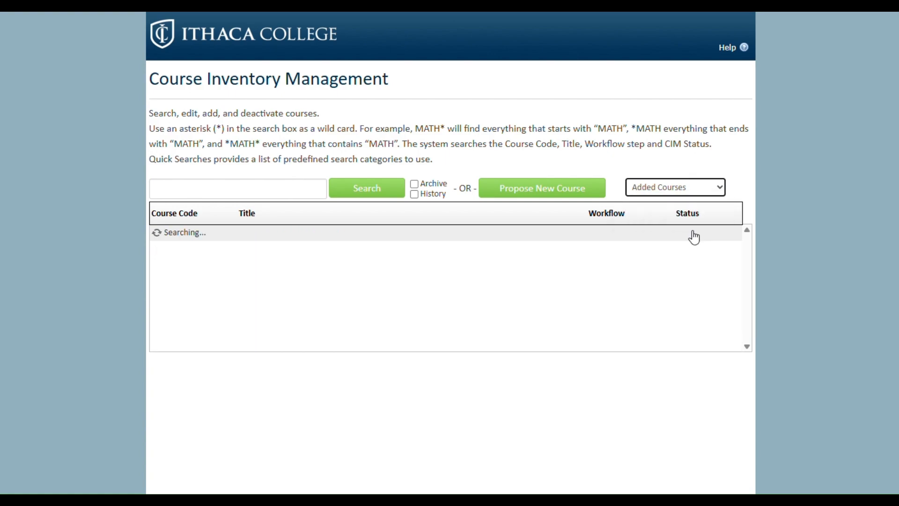
left_click(720, 189)
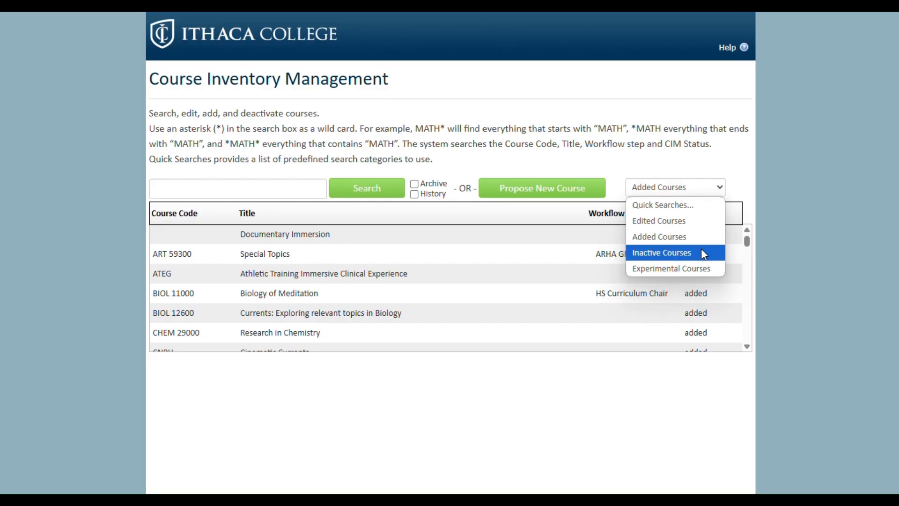
left_click(701, 253)
left_click(720, 190)
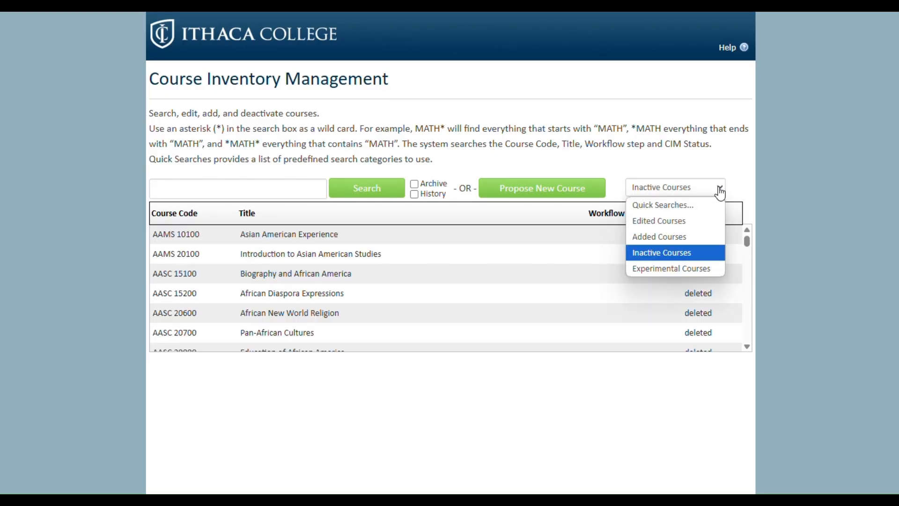
left_click(698, 267)
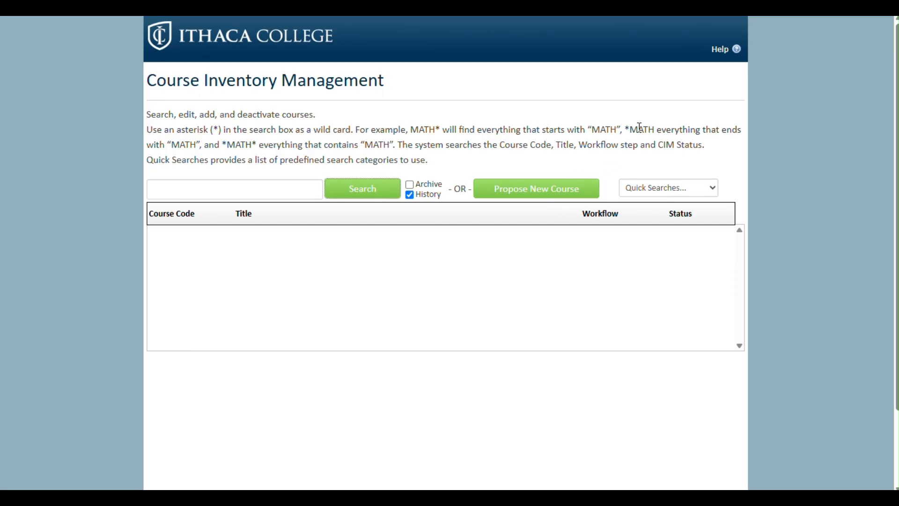
Start a blank New Course Proposal and scroll down through it to the Syllabus section.
left_click(528, 194)
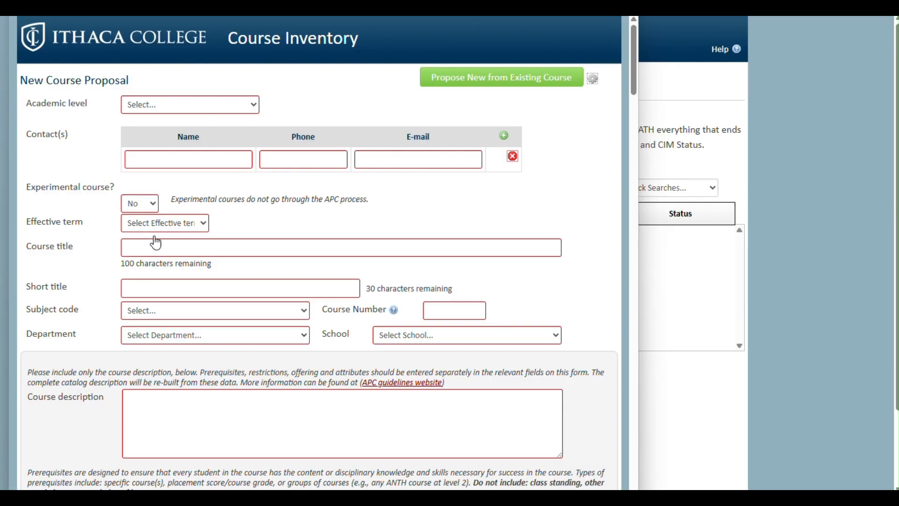
scroll(336, 339, "down", 1)
scroll(337, 338, "down", 10)
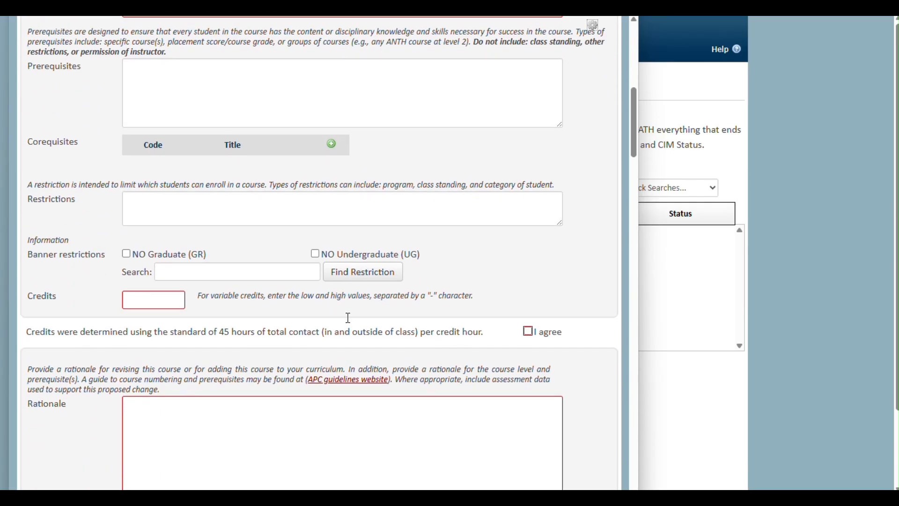
scroll(200, 266, "down", 9)
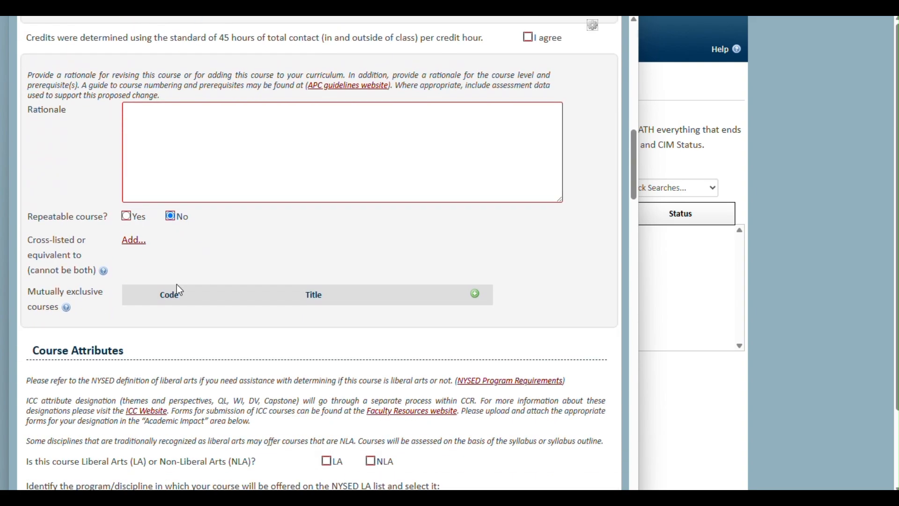
scroll(199, 298, "down", 9)
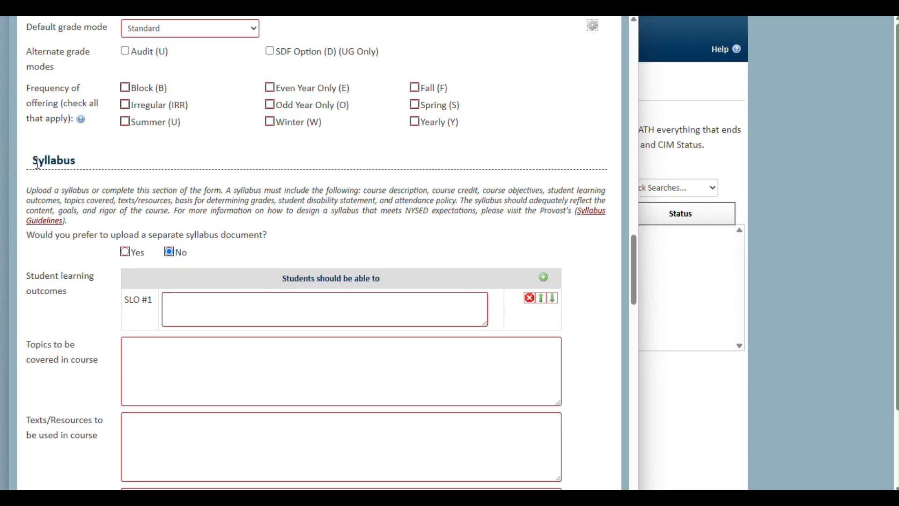
left_click_drag(30, 163, 65, 162)
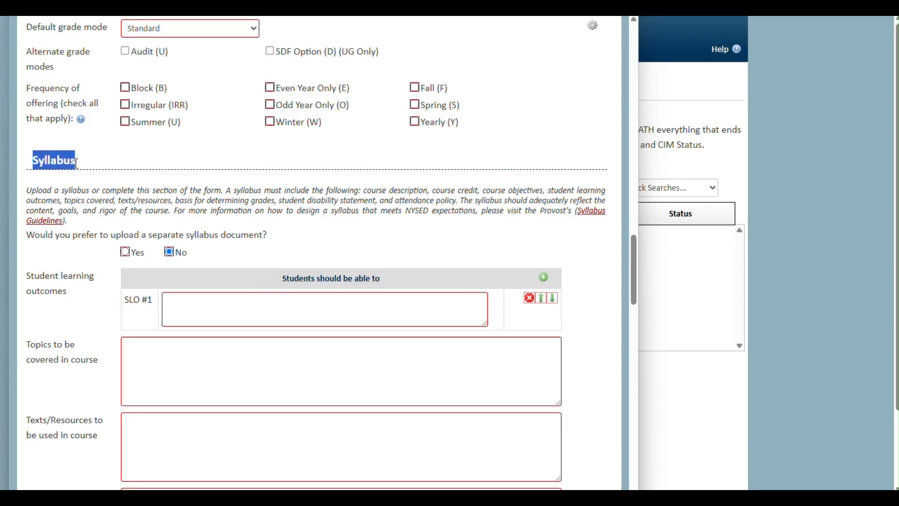
left_click(157, 147)
scroll(196, 174, "down", 2)
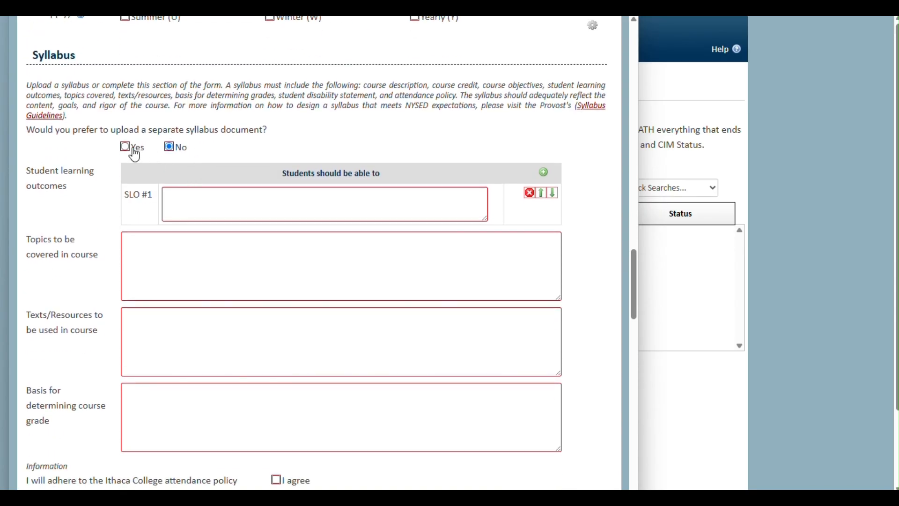
left_click(126, 149)
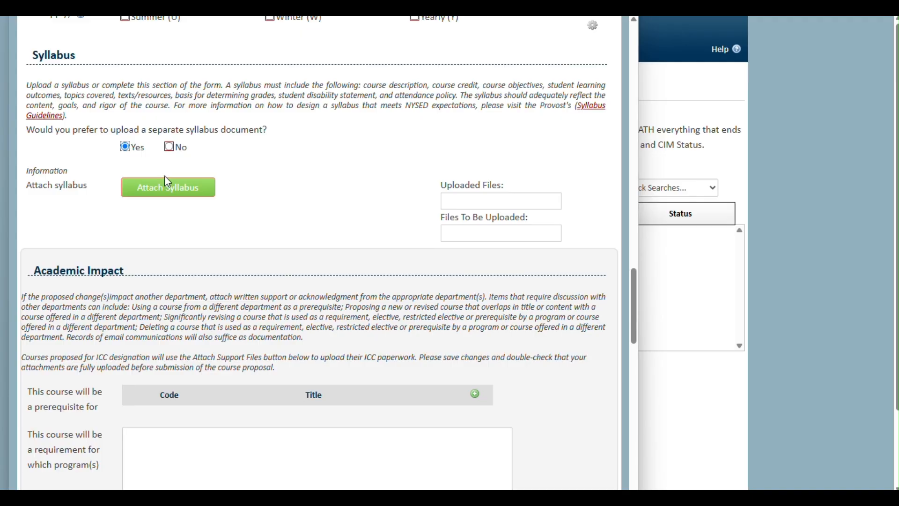
left_click(174, 147)
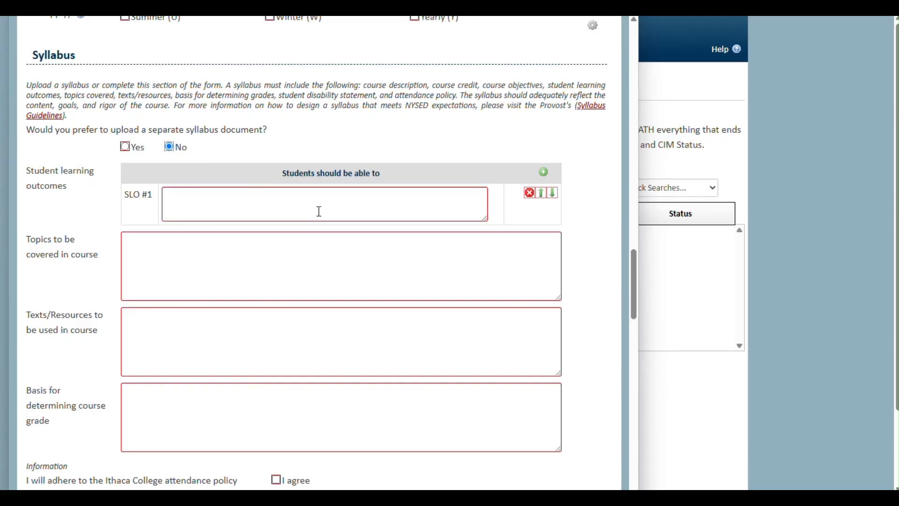
scroll(335, 252, "down", 15)
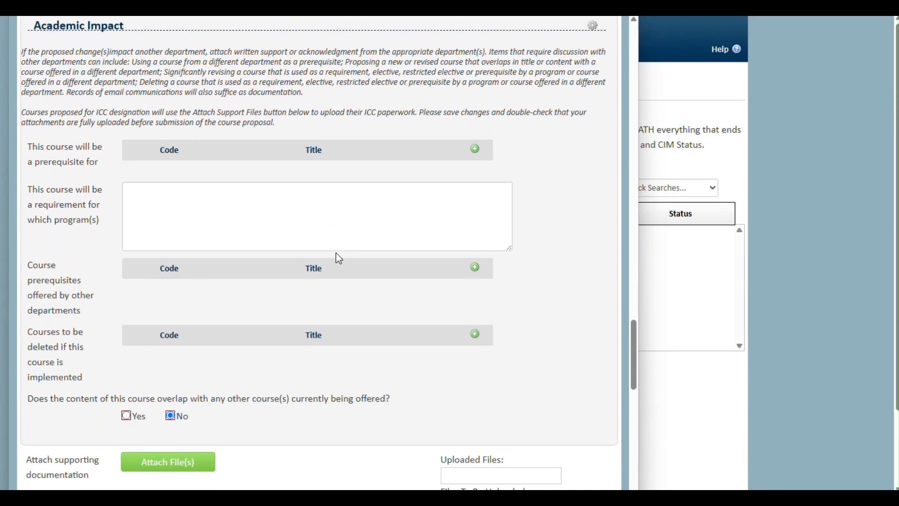
scroll(337, 259, "down", 10)
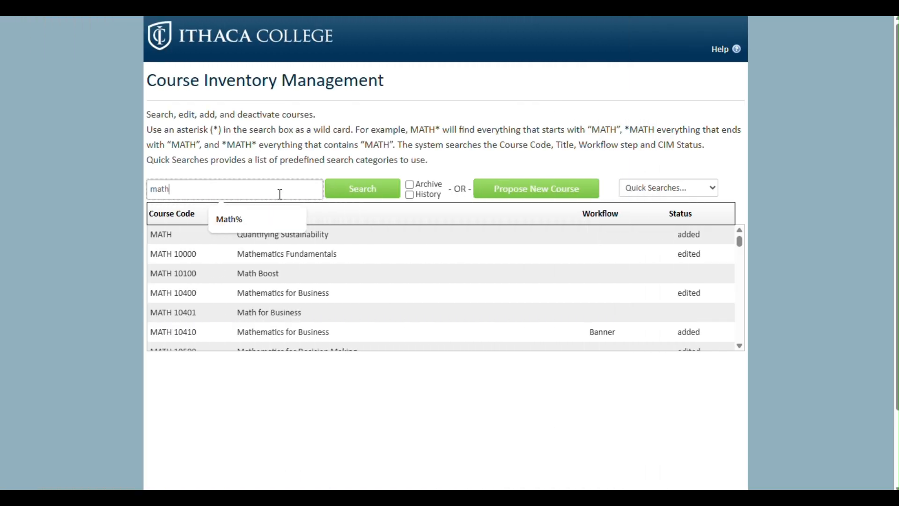
Complete the math% search and open the MATH 10500 Mathematics for Decision Making record.
type("%")
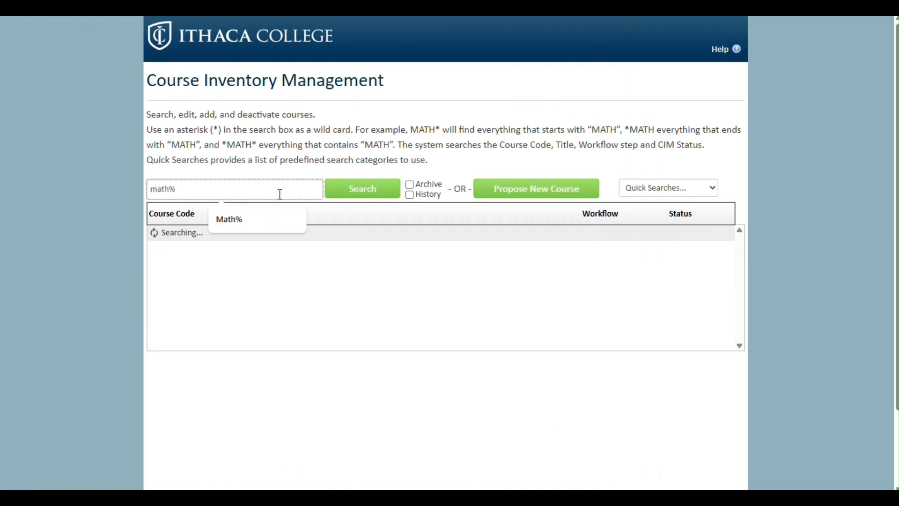
scroll(442, 279, "down", 1)
scroll(415, 293, "up", 2)
scroll(325, 302, "down", 1)
scroll(337, 302, "up", 1)
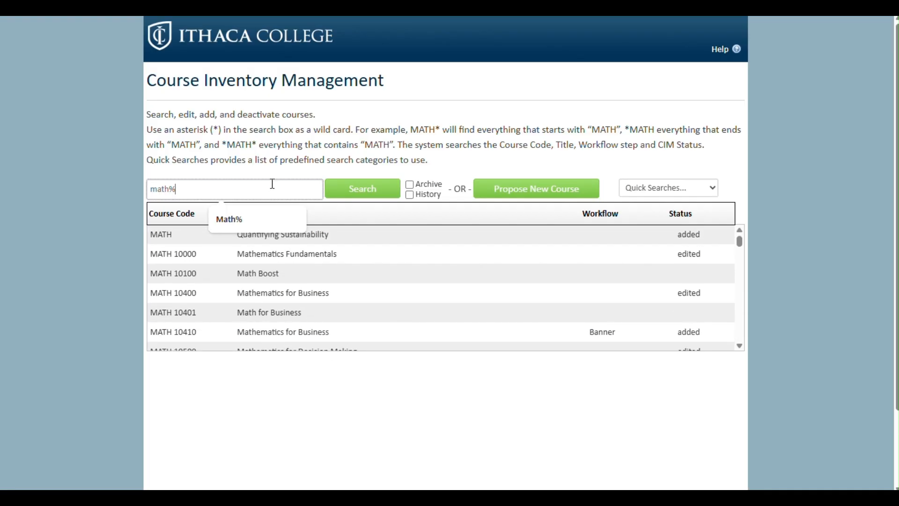
left_click(287, 165)
scroll(358, 313, "down", 3)
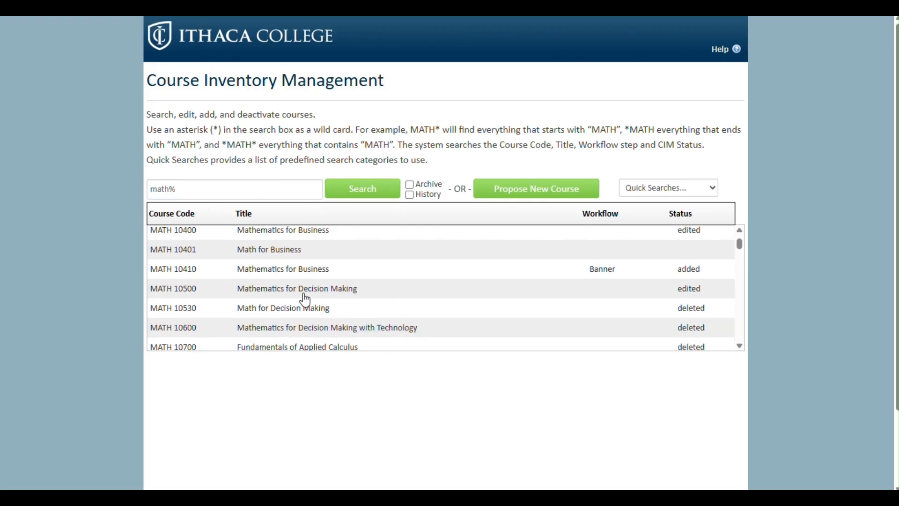
scroll(304, 296, "down", 2)
left_click(287, 252)
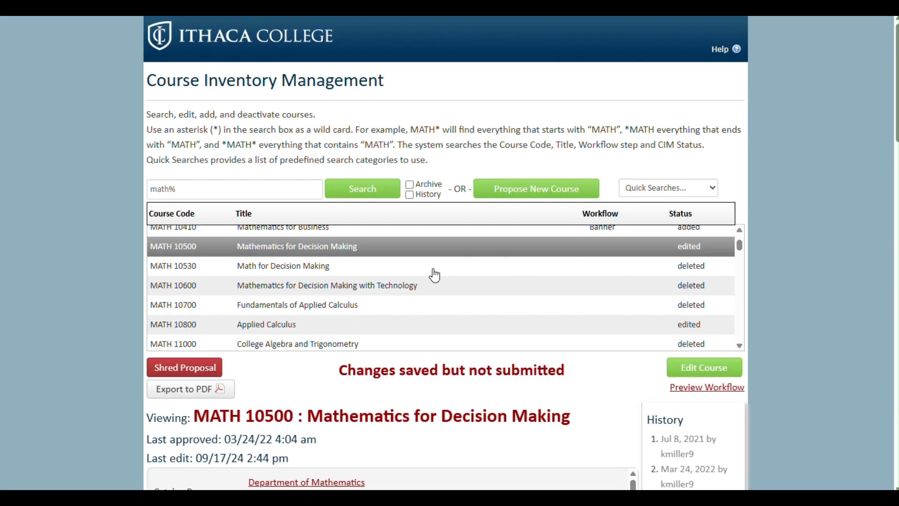
scroll(472, 394, "down", 3)
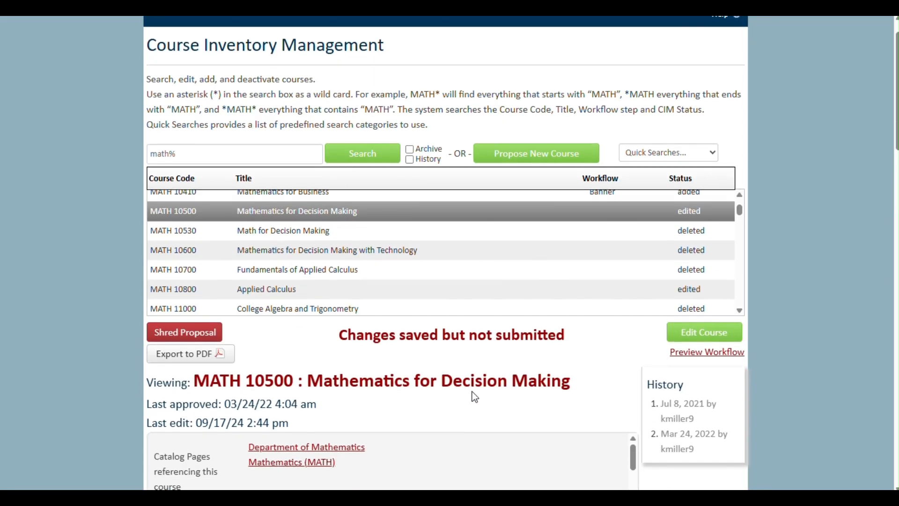
scroll(474, 396, "down", 3)
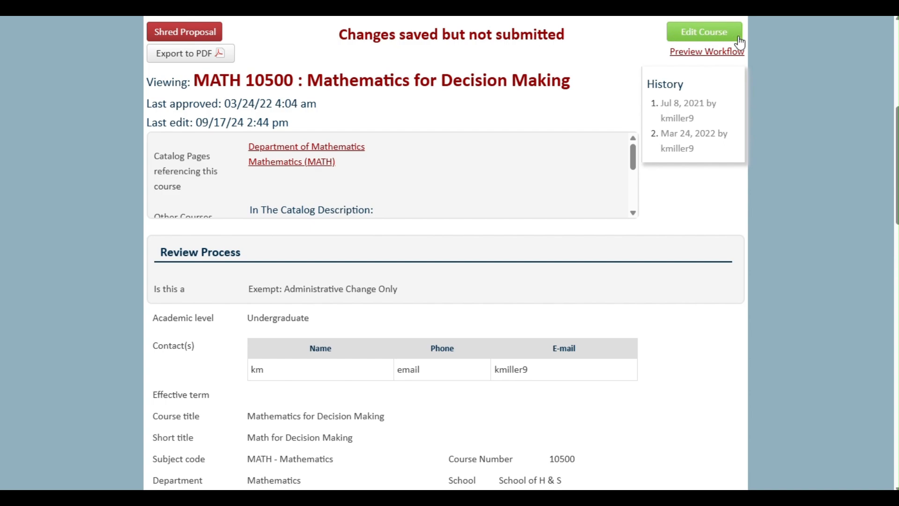
Open Edit Course for MATH 10500 and scroll the form to its course description.
left_click(708, 40)
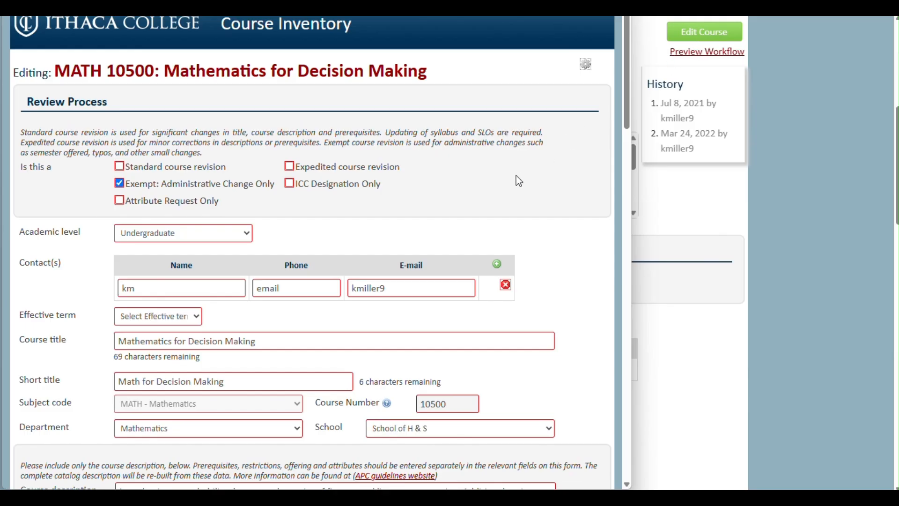
scroll(509, 181, "down", 1)
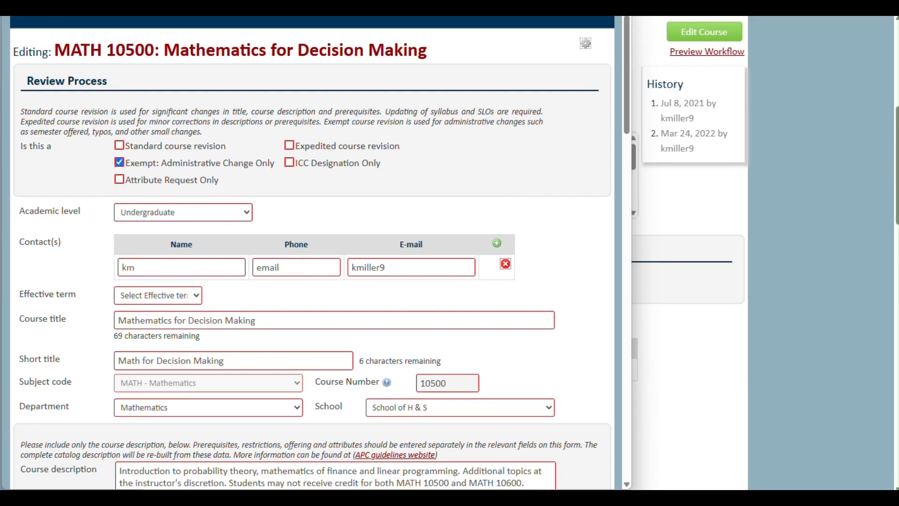
scroll(443, 256, "down", 2)
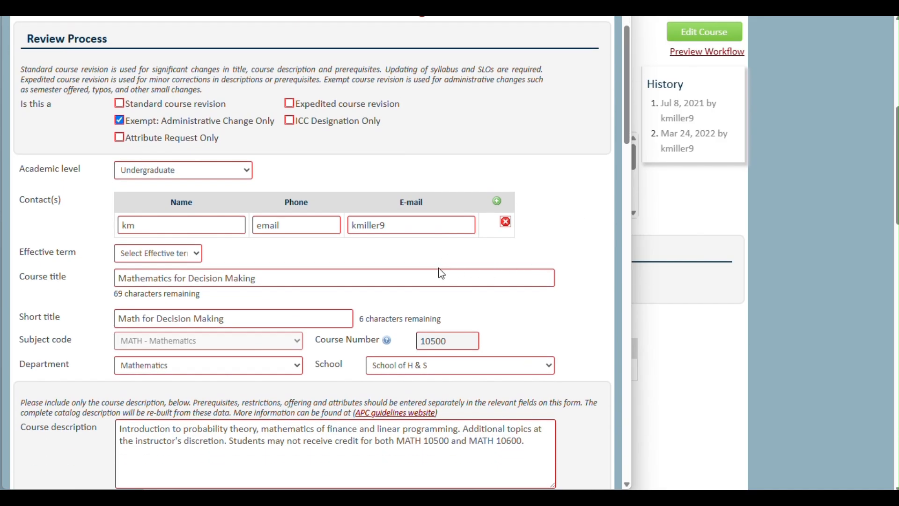
scroll(294, 249, "down", 1)
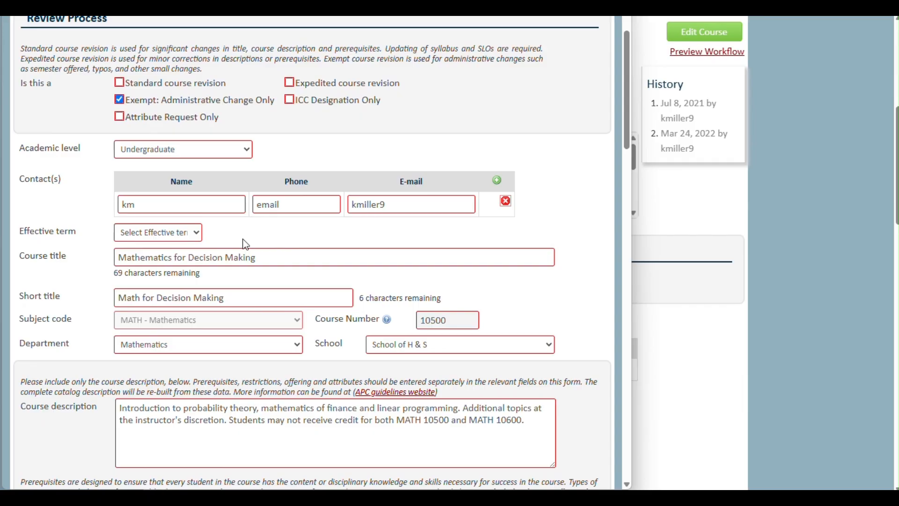
scroll(245, 239, "up", 3)
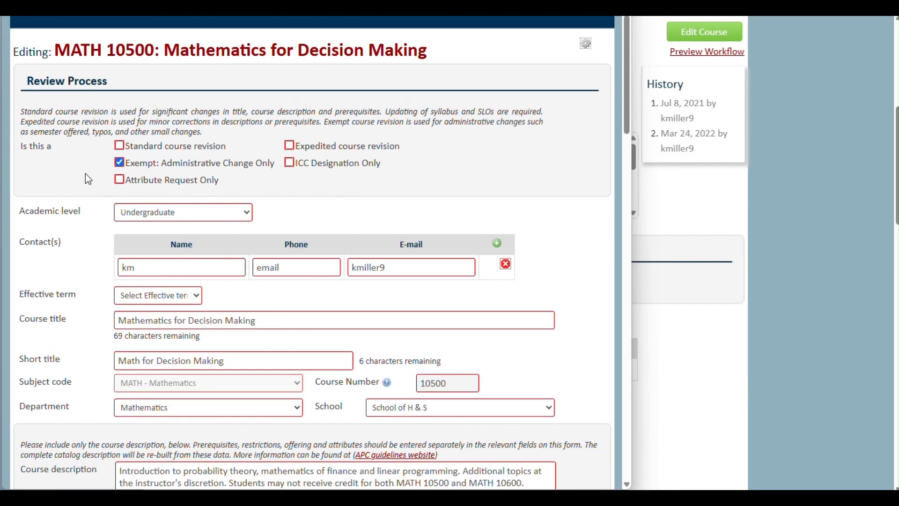
Try each Review Process option: Standard, Expedited, Exempt, Attribute Request, then ICC Designation Only.
left_click(119, 145)
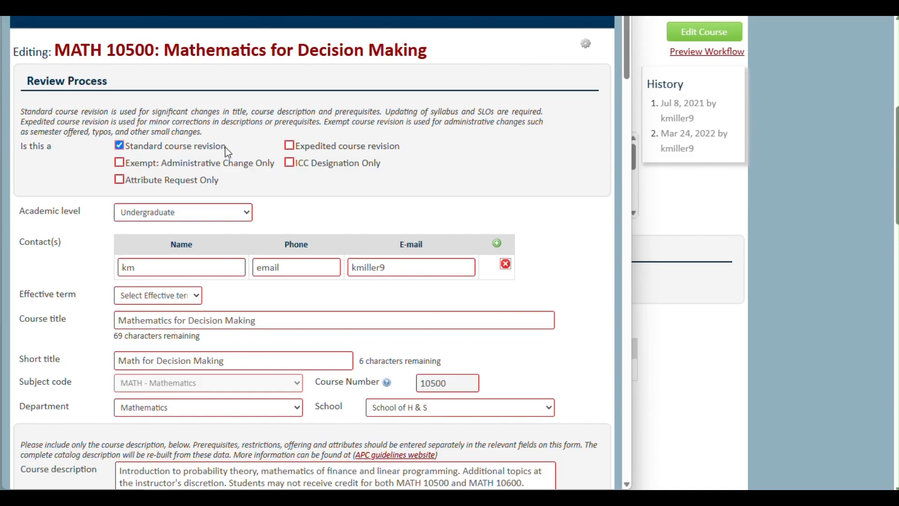
left_click(290, 145)
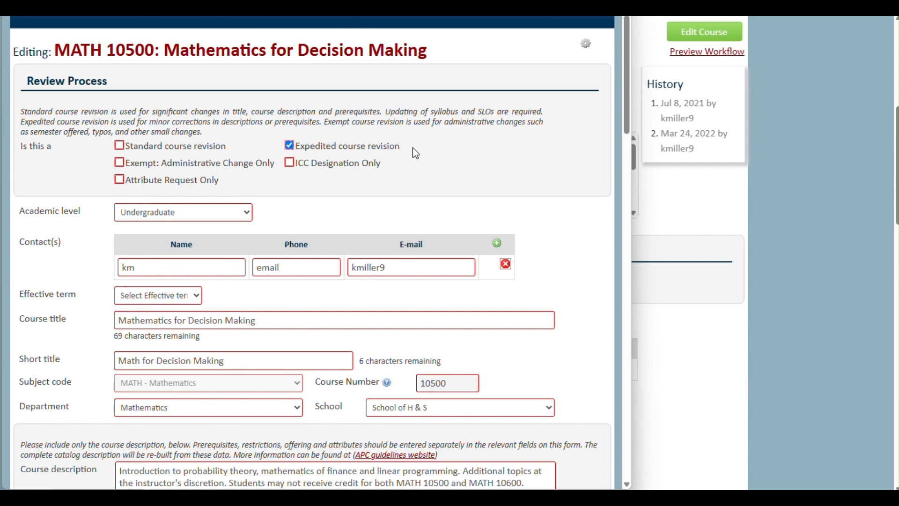
left_click(119, 164)
left_click(119, 181)
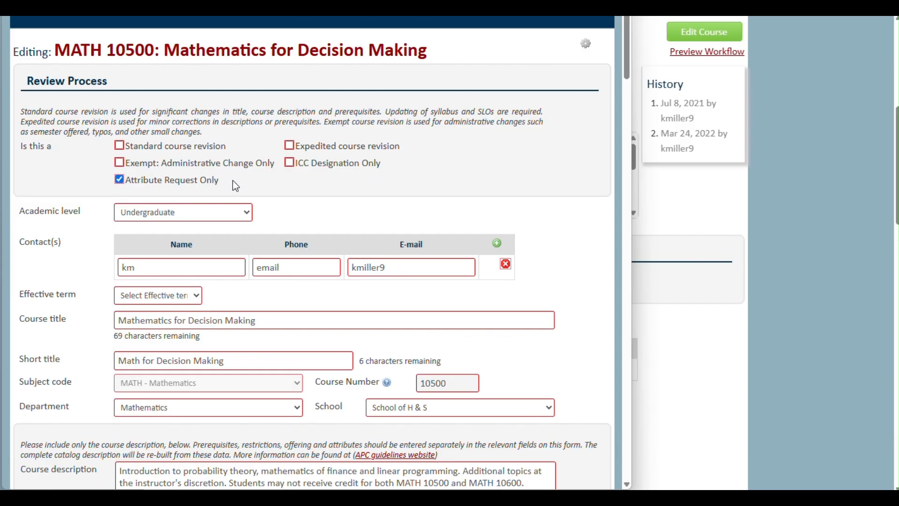
left_click(290, 163)
Check Standard course revision and replace the contact with Registrar, its office phone and e-mail.
left_click(155, 146)
double_click(176, 262)
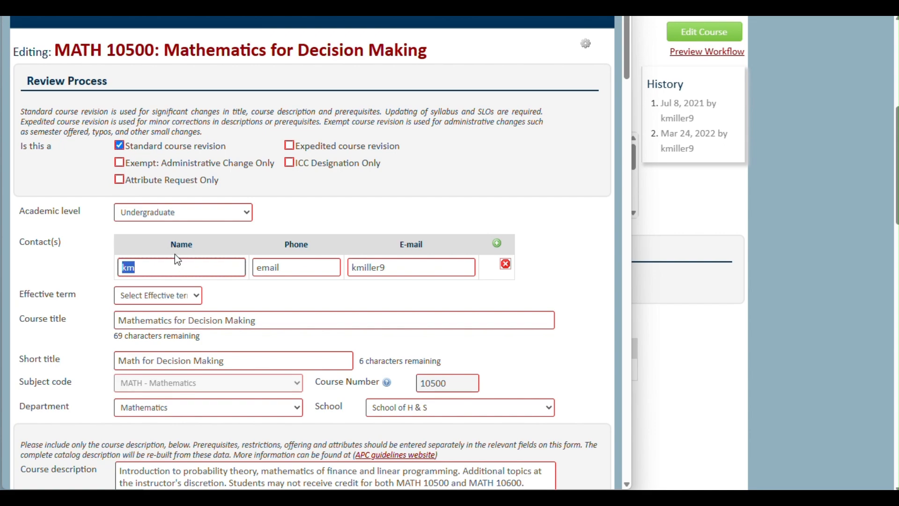
key("BackSpace")
type("Registrar")
key("Tab")
type("43127")
key("Tab")
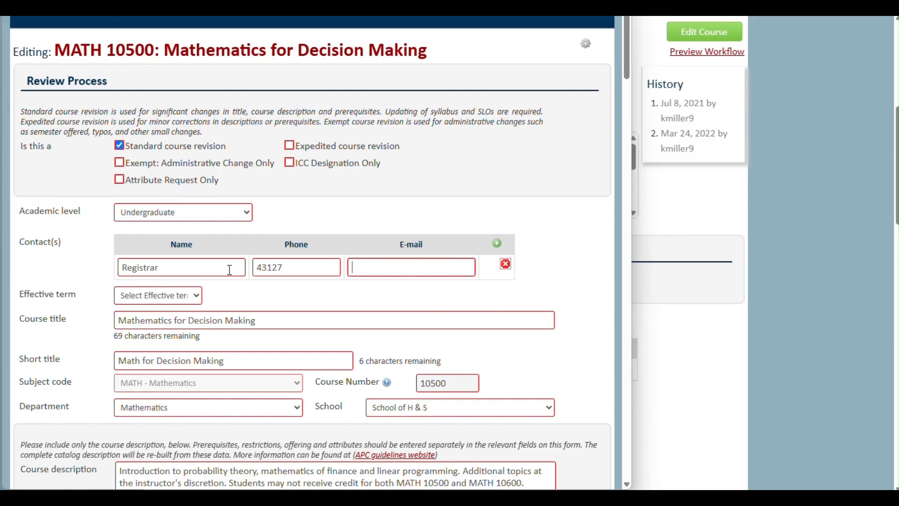
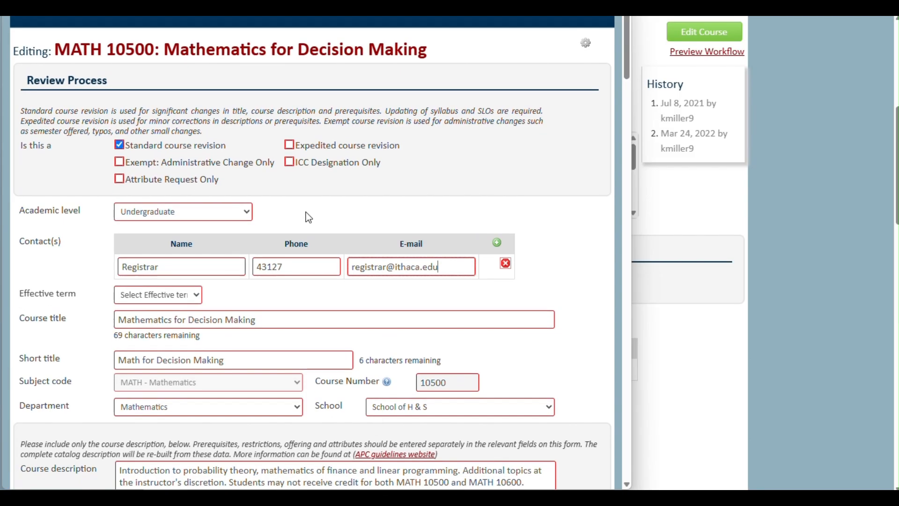
scroll(196, 280, "down", 1)
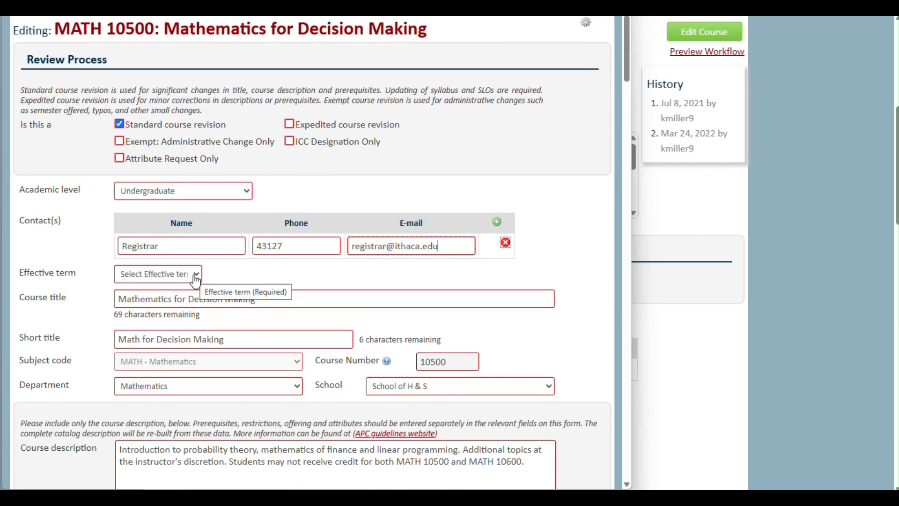
Set the effective term to Fall 2025.
left_click(196, 280)
left_click(167, 350)
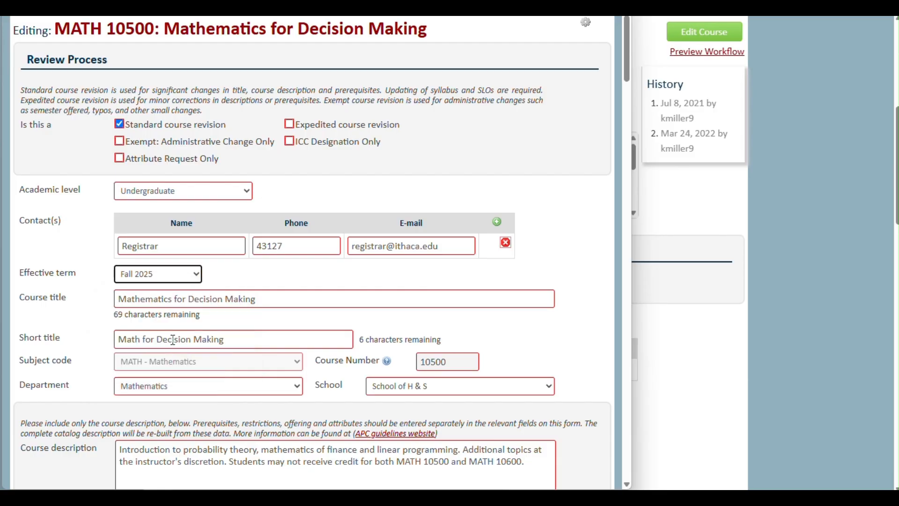
scroll(236, 280, "down", 2)
left_click(291, 279)
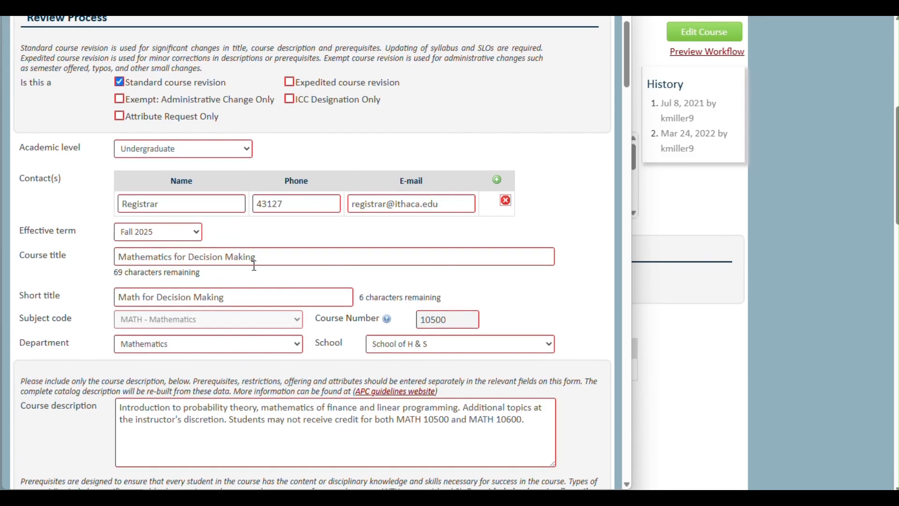
Retitle the course 'Mathematics for Decision Making 2' and append 'Test test test!' to the description.
scroll(254, 265, "down", 5)
left_click(302, 155)
type("2")
left_click(526, 315)
type("Test test test!")
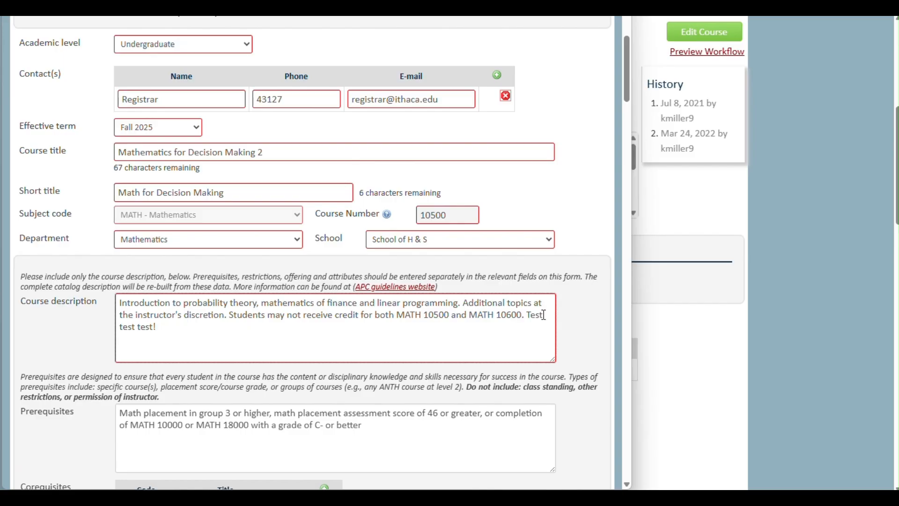
Add THEA 10100 on a new line in the prerequisites.
scroll(366, 347, "down", 6)
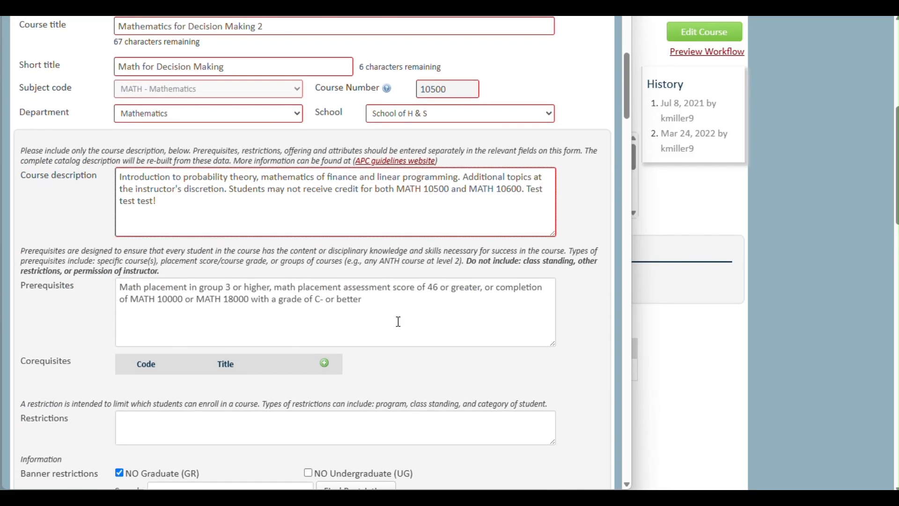
scroll(399, 322, "down", 2)
left_click(395, 257)
key("Return")
type("THEA 10100")
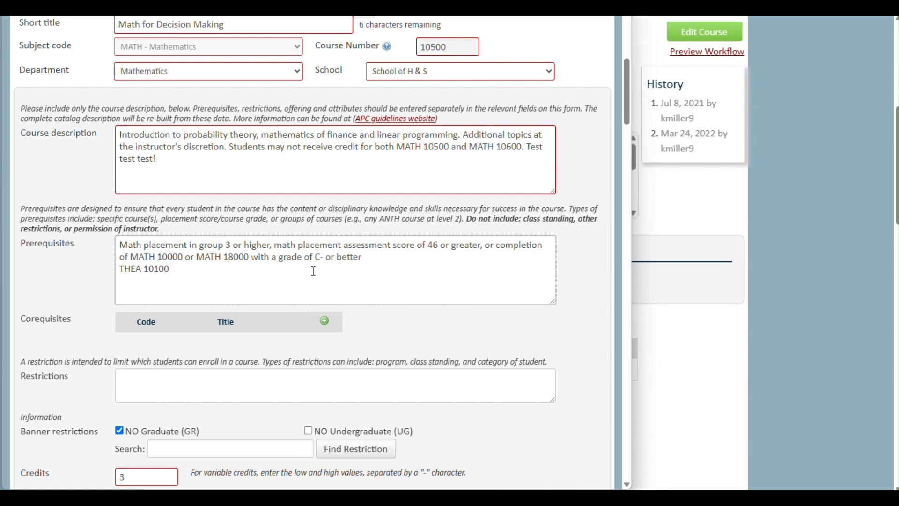
scroll(206, 274, "down", 3)
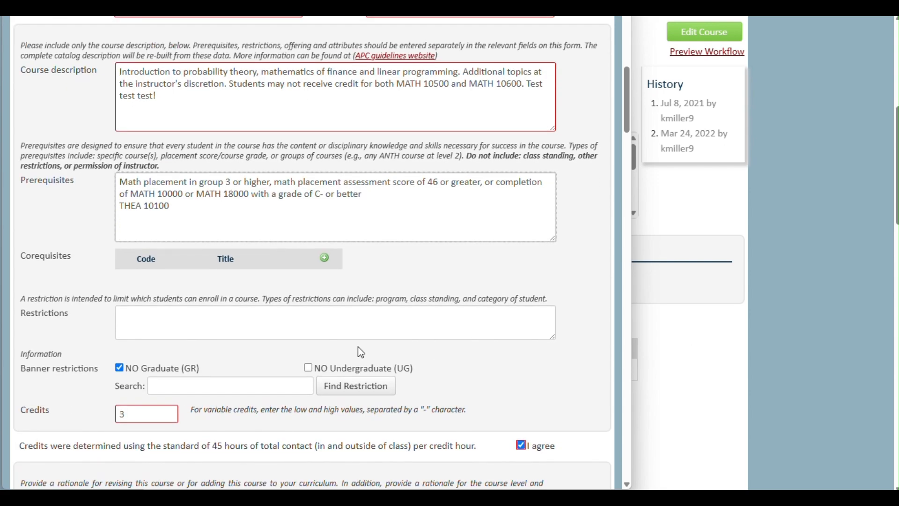
scroll(381, 352, "down", 13)
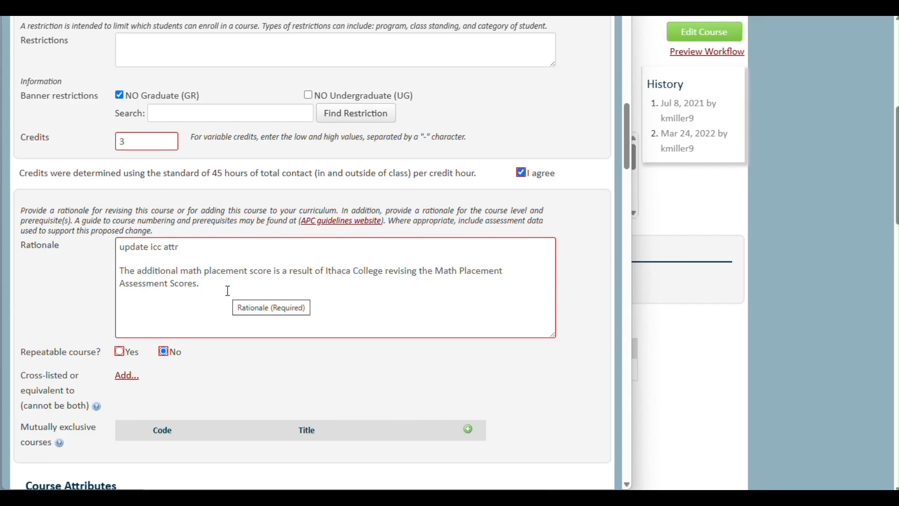
Replace the existing rationale text with 'Test test test'.
left_click_drag(228, 290, 101, 236)
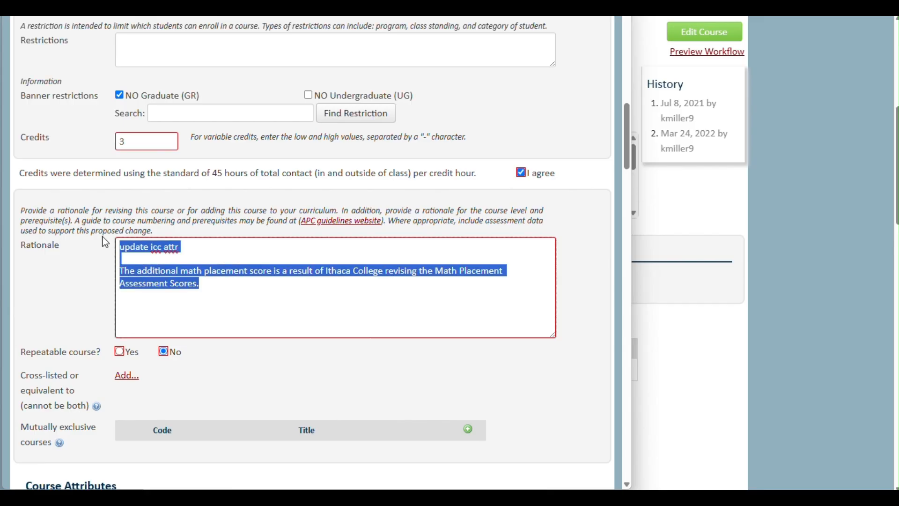
key("BackSpace")
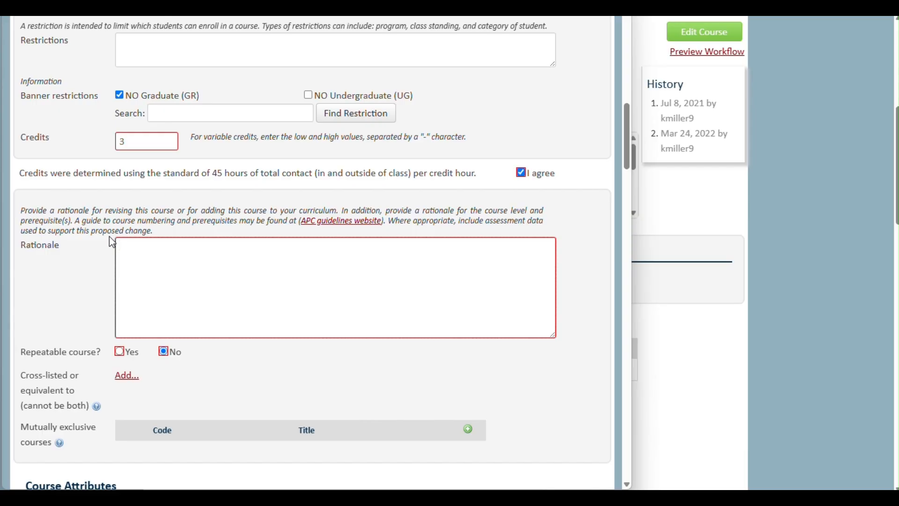
type("Test test test")
scroll(205, 255, "down", 3)
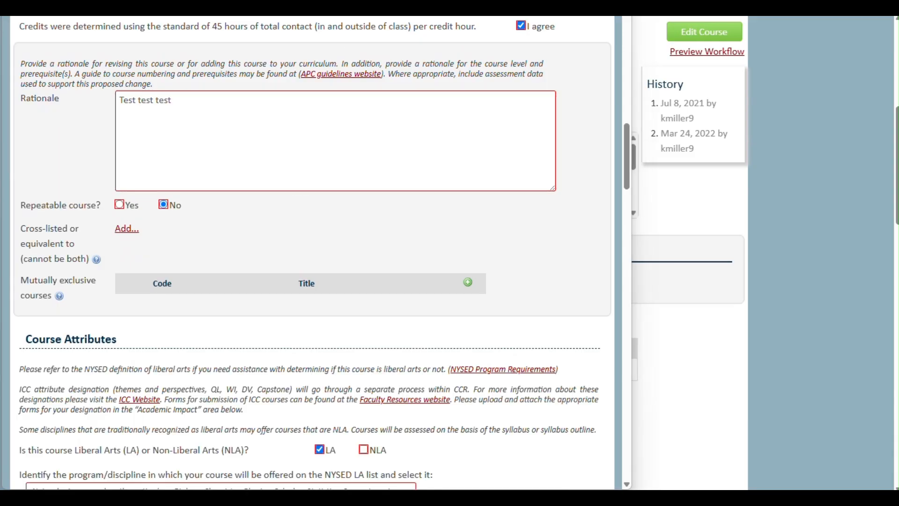
scroll(288, 201, "down", 1)
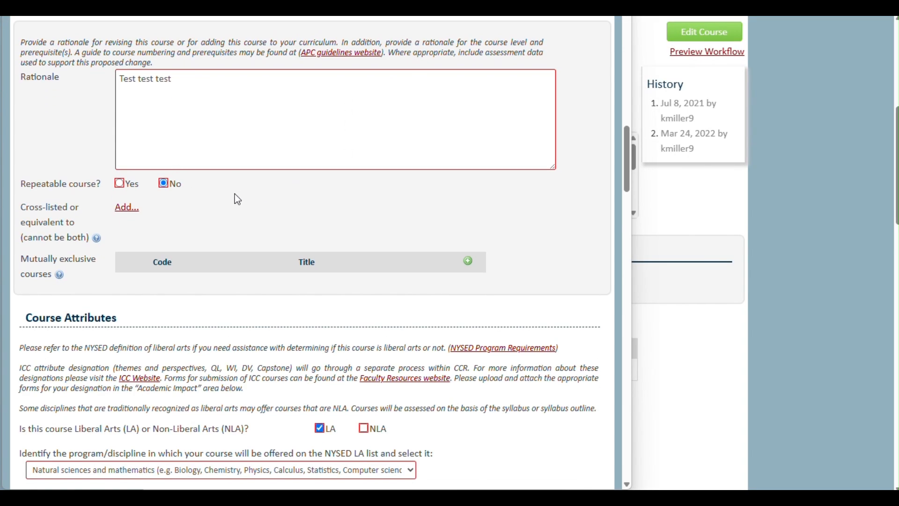
Add course number 10500 as a cross-listed course, leaving ART 10200 struck out.
left_click(131, 216)
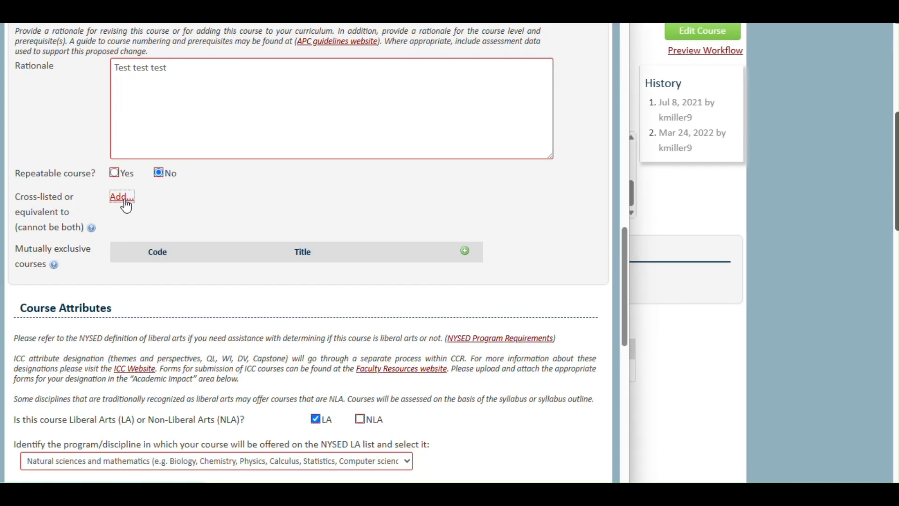
left_click(249, 240)
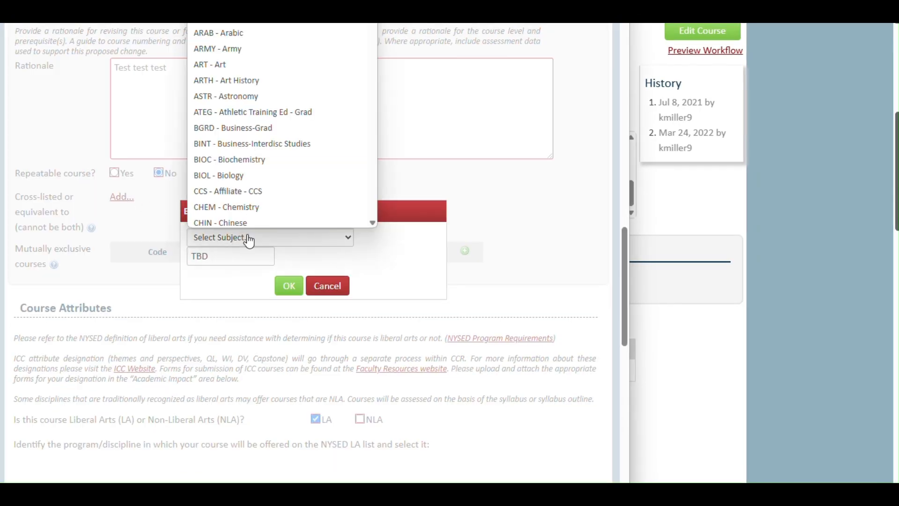
scroll(281, 187, "down", 7)
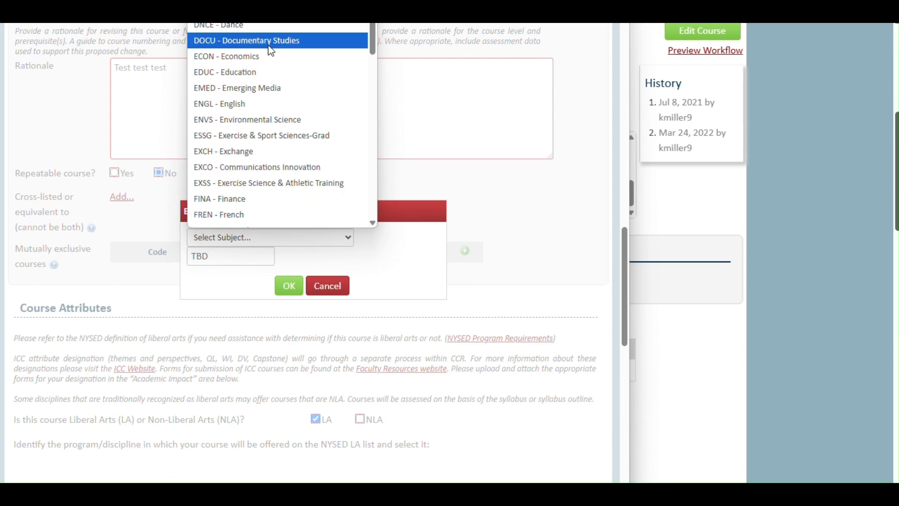
left_click(261, 72)
left_click(238, 256)
type("1050")
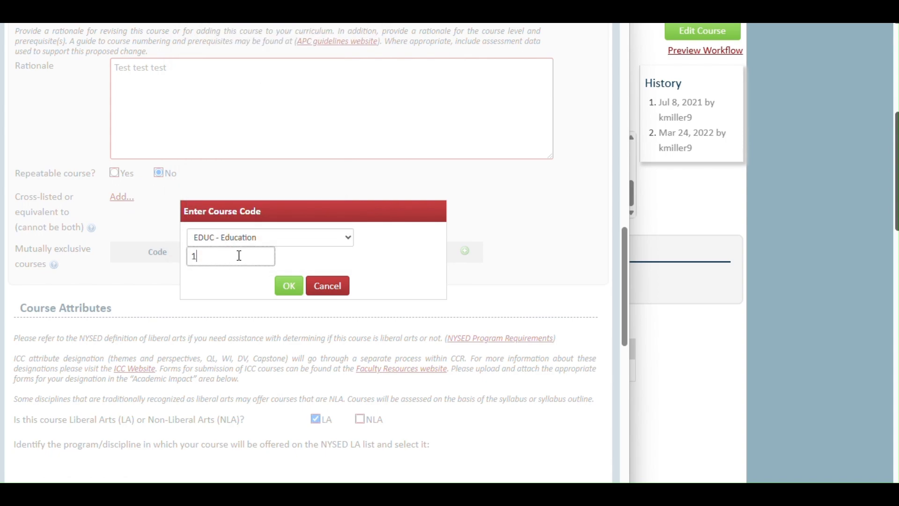
type("0")
left_click(297, 287)
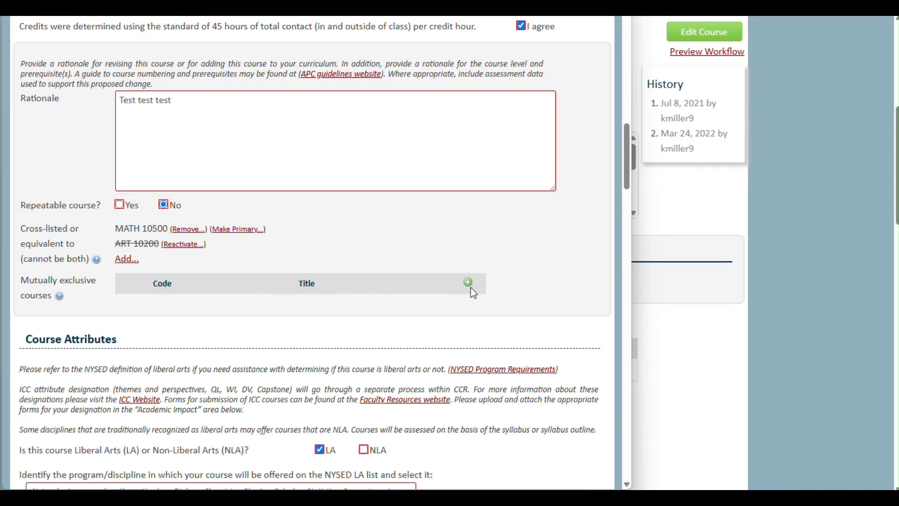
Add MATH 10530 Math for Decision Making from School of H & S, Mathematics, as mutually exclusive.
left_click(468, 282)
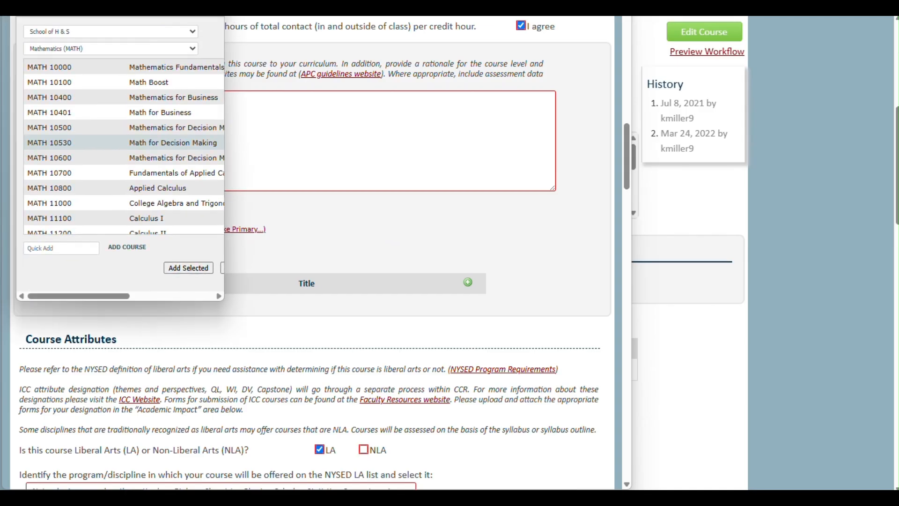
left_click(169, 31)
left_click(140, 109)
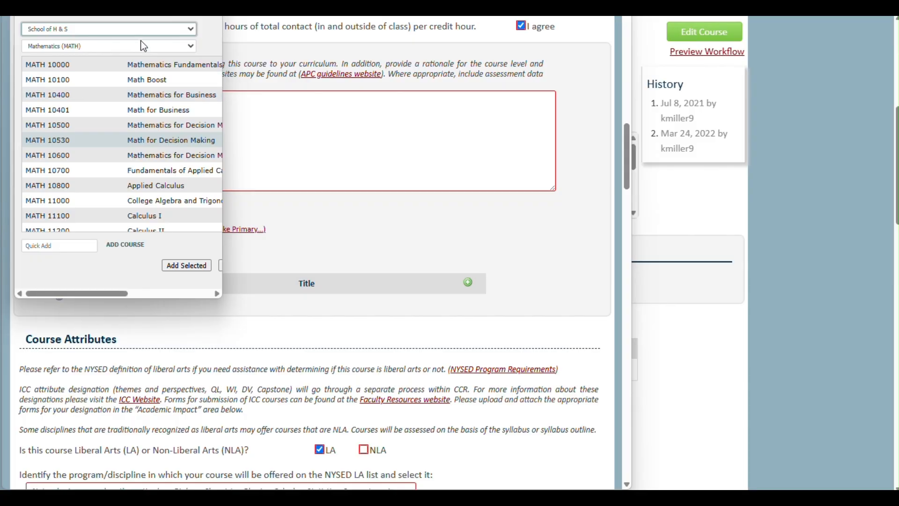
left_click(144, 45)
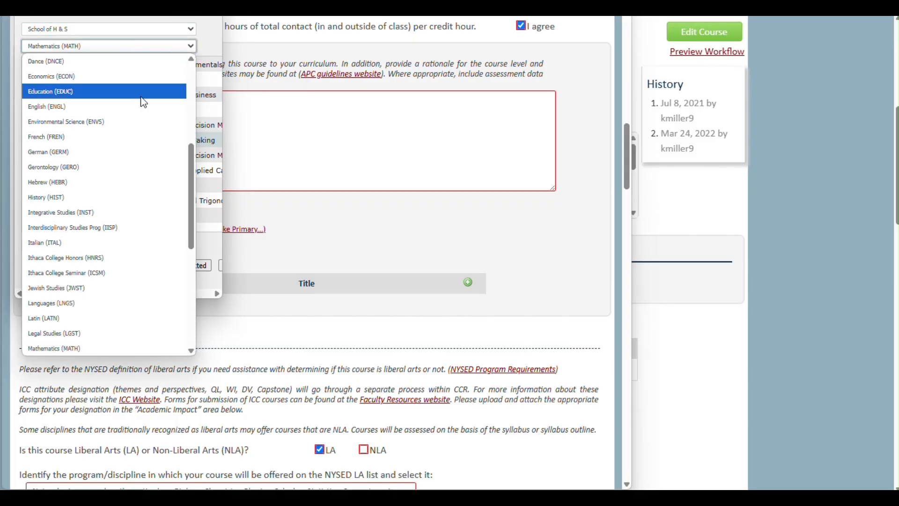
left_click(99, 346)
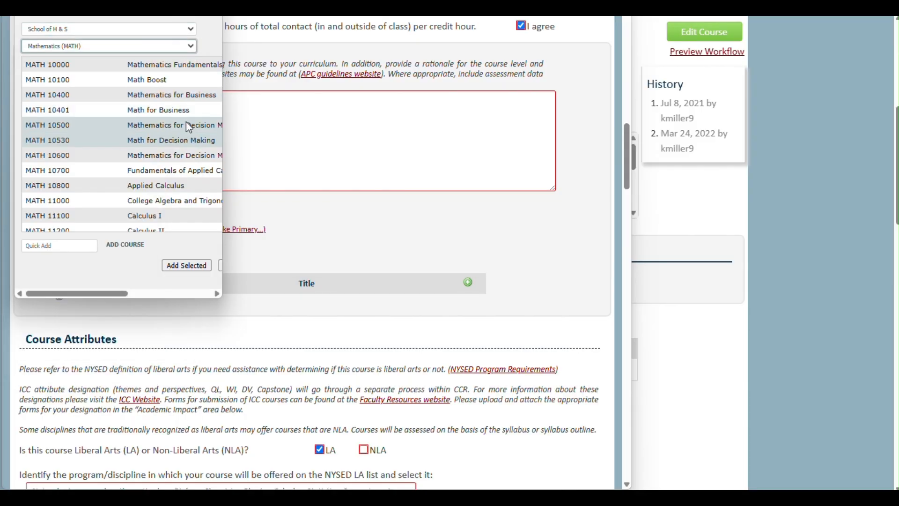
left_click(184, 139)
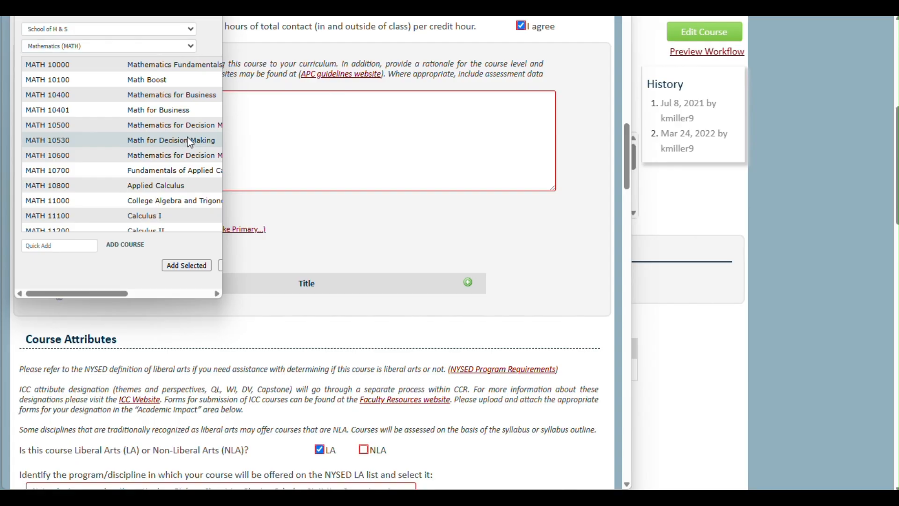
left_click_drag(225, 249, 281, 253)
left_click(187, 265)
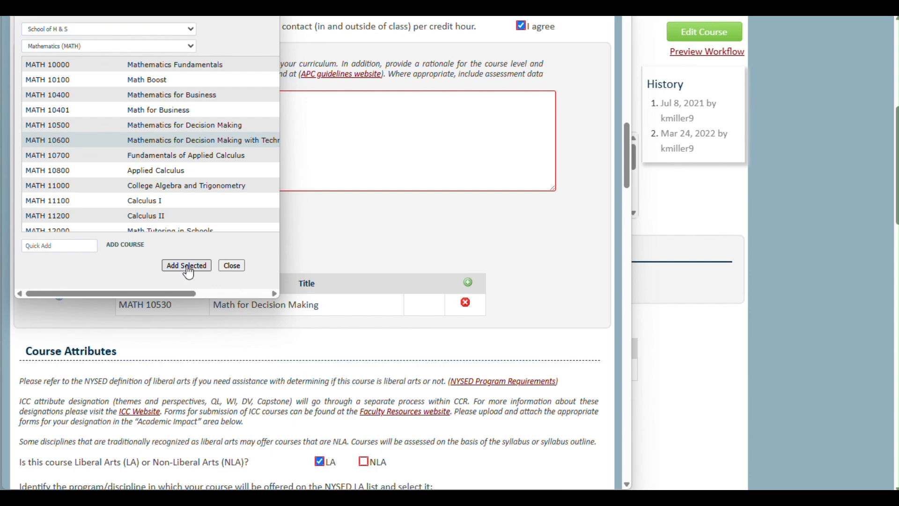
Quick-add MATH 10600 as a second mutually exclusive course and close the picker.
left_click(93, 247)
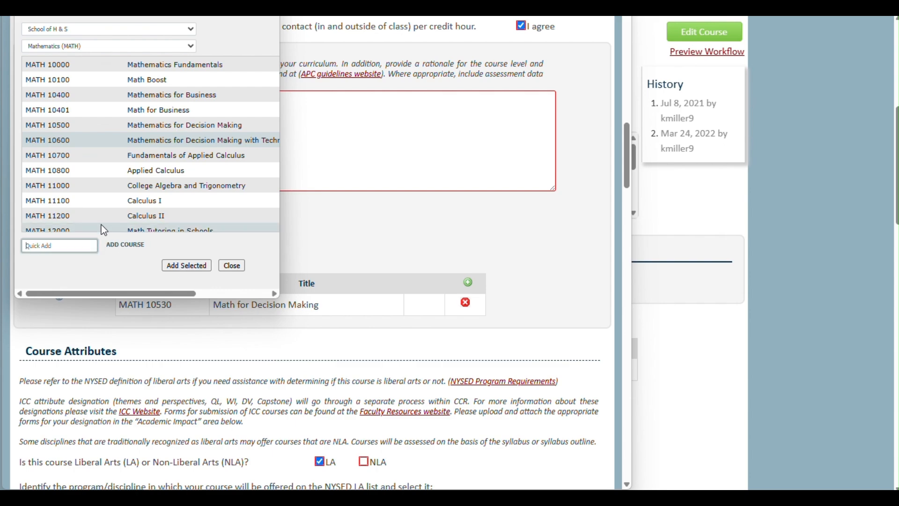
type("MATH 16")
key("BackSpace")
type("10600")
left_click(123, 249)
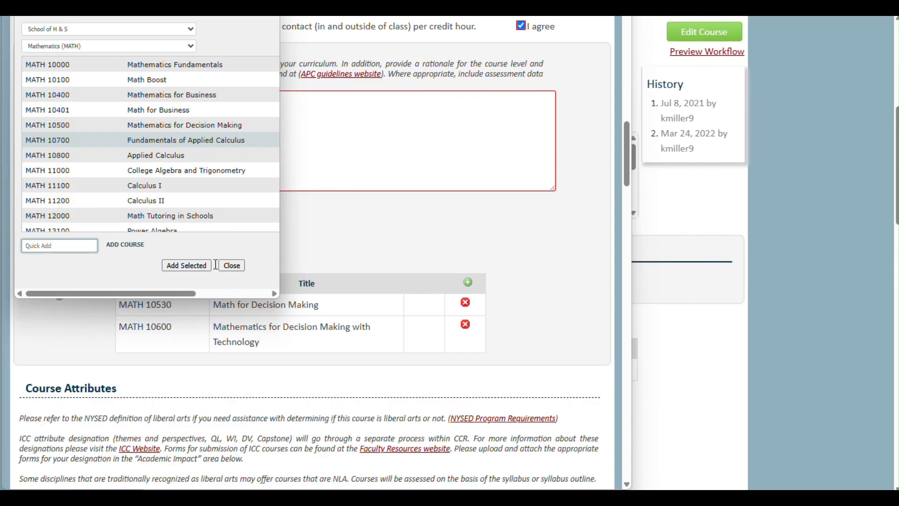
left_click(232, 266)
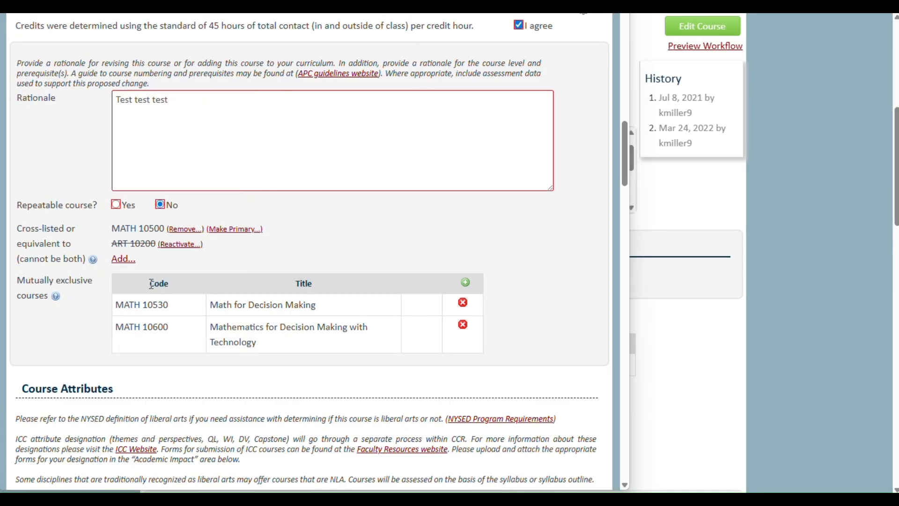
Check the cross-listed and mutually exclusive help notes, then remove MATH 10600.
left_click(93, 260)
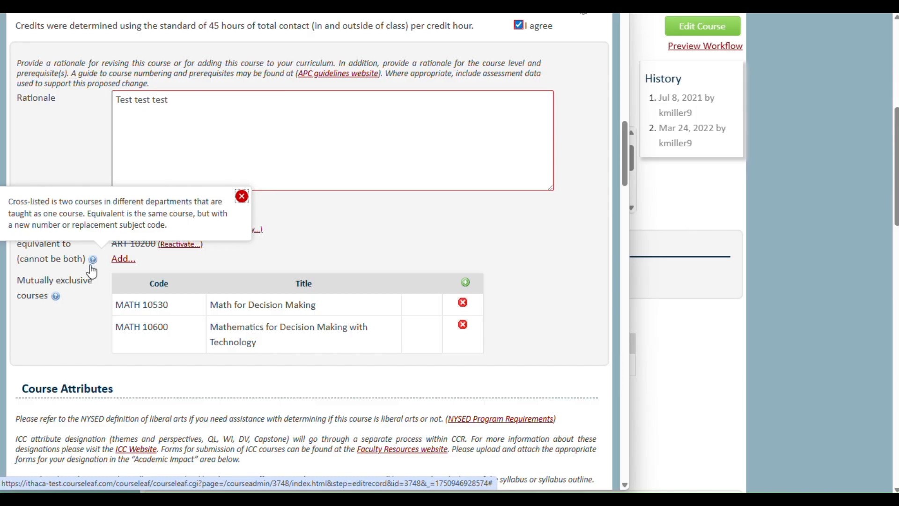
left_click(57, 298)
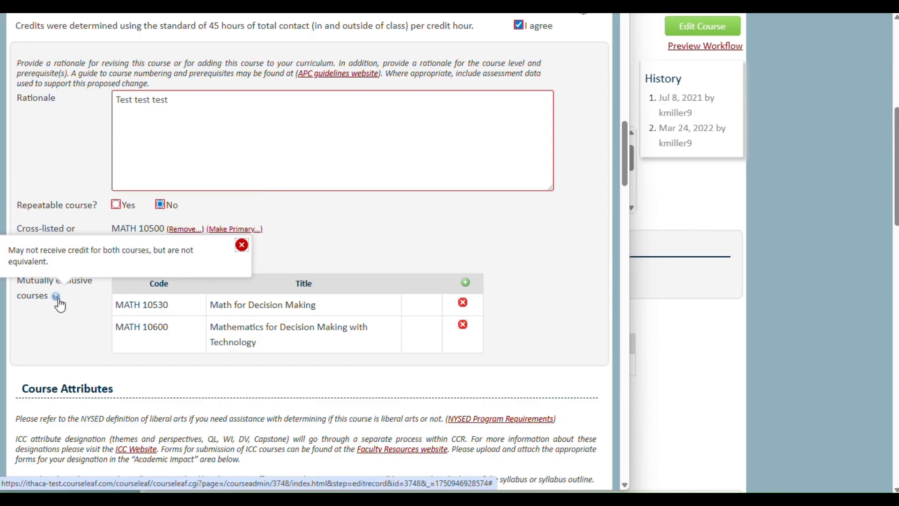
left_click(80, 305)
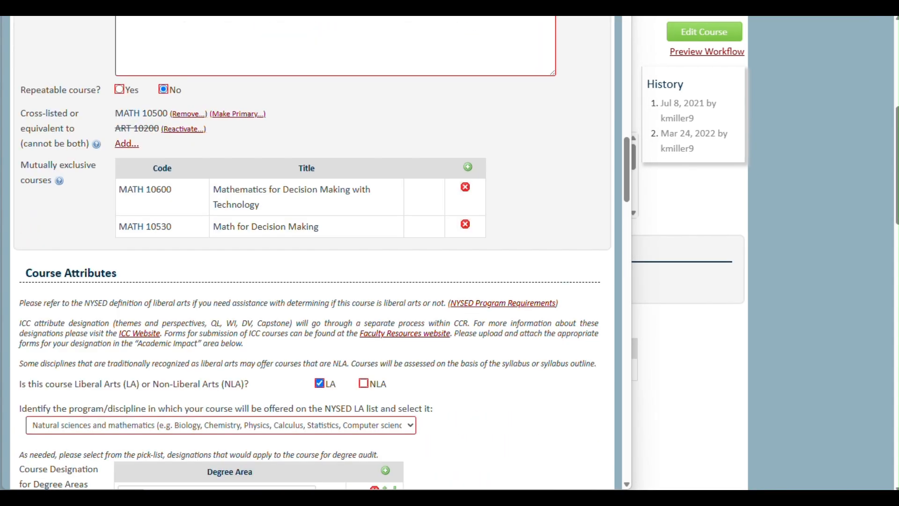
left_click(466, 187)
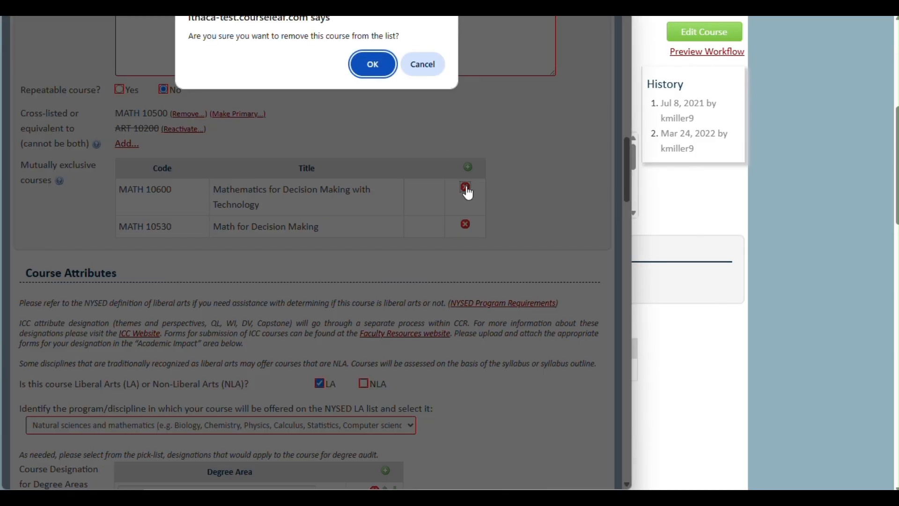
left_click(372, 64)
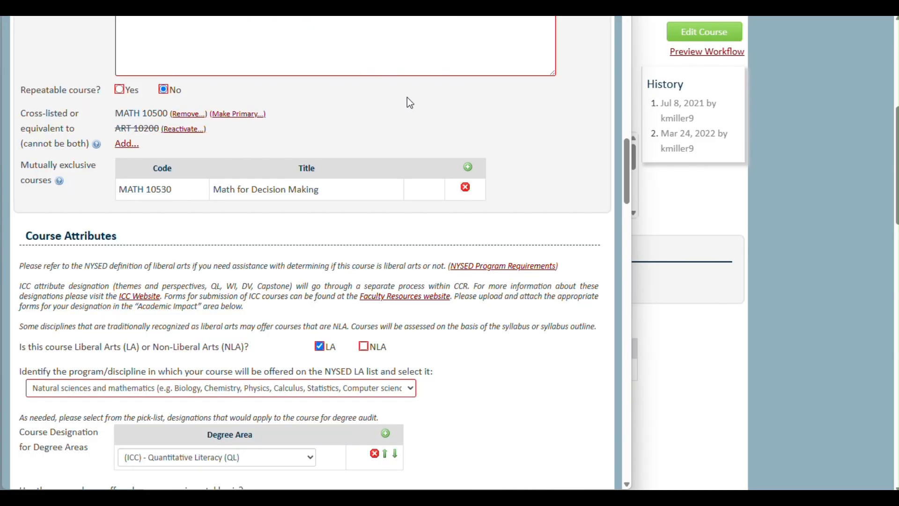
scroll(417, 142, "down", 4)
scroll(420, 146, "down", 4)
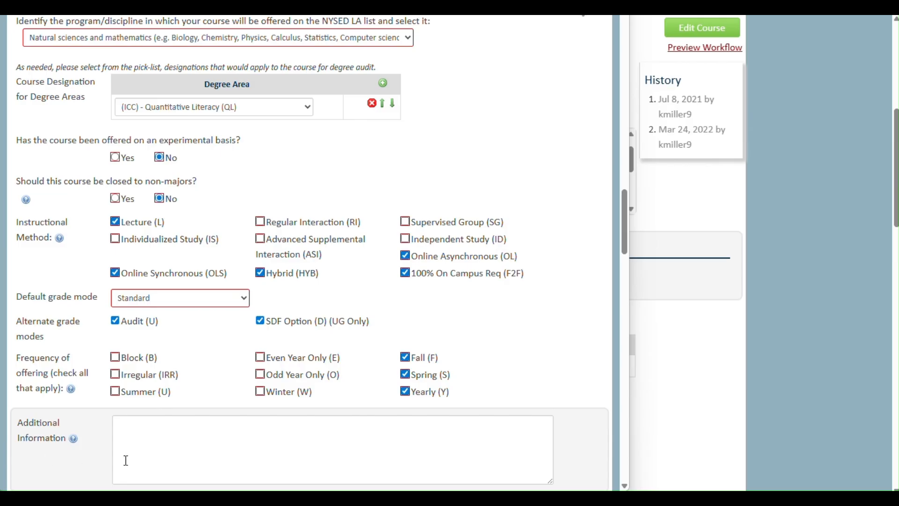
scroll(72, 440, "down", 1)
mouse_move(73, 434)
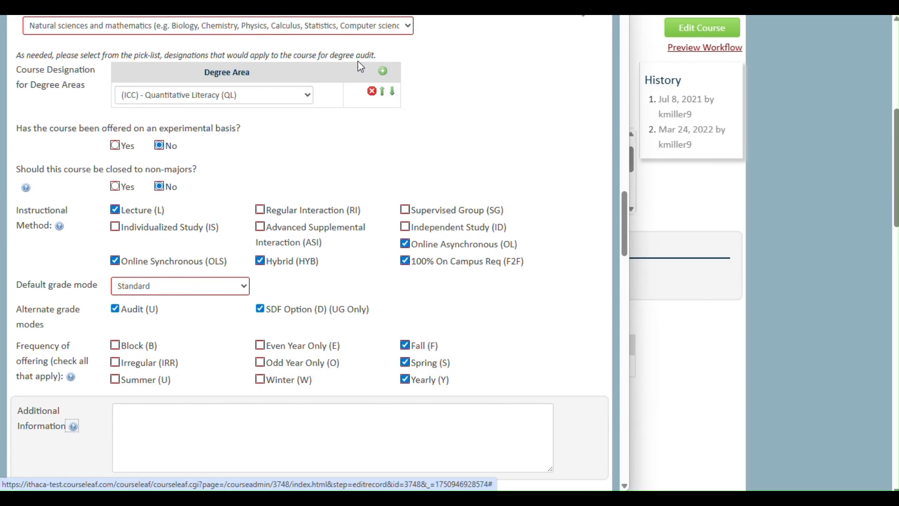
scroll(395, 178, "down", 20)
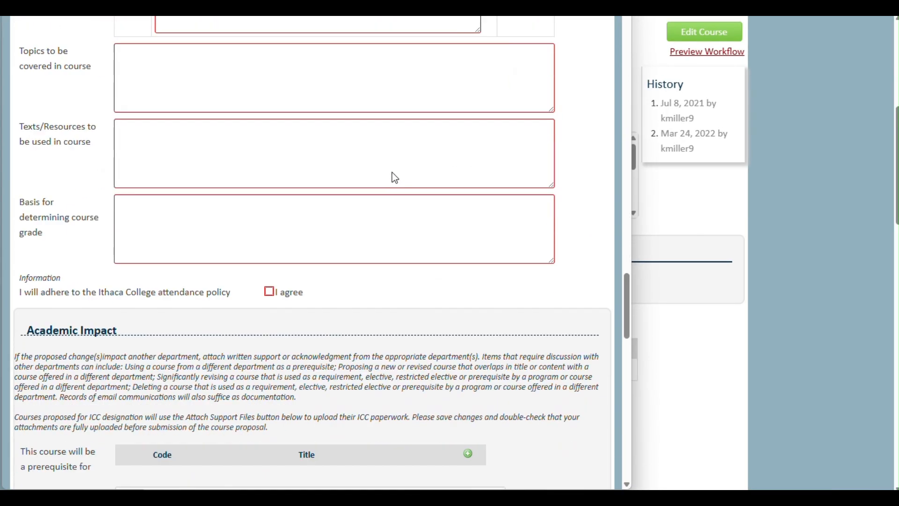
scroll(395, 177, "down", 15)
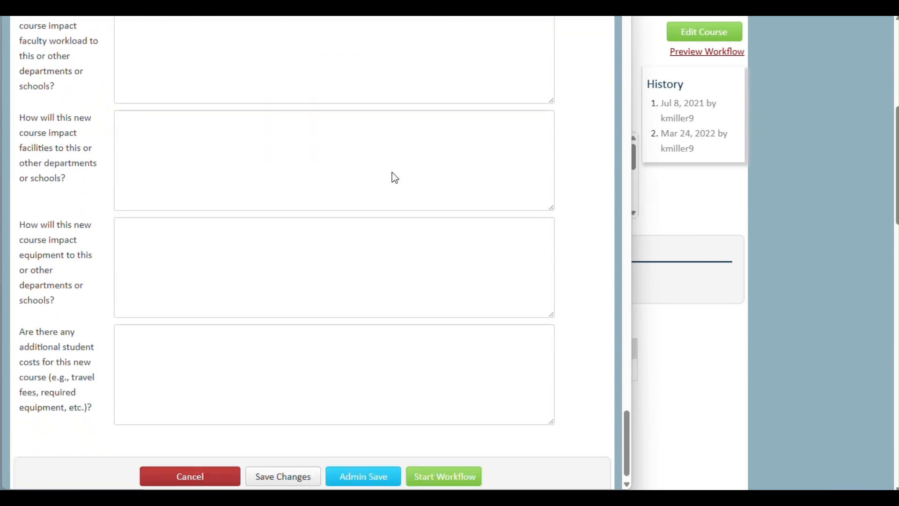